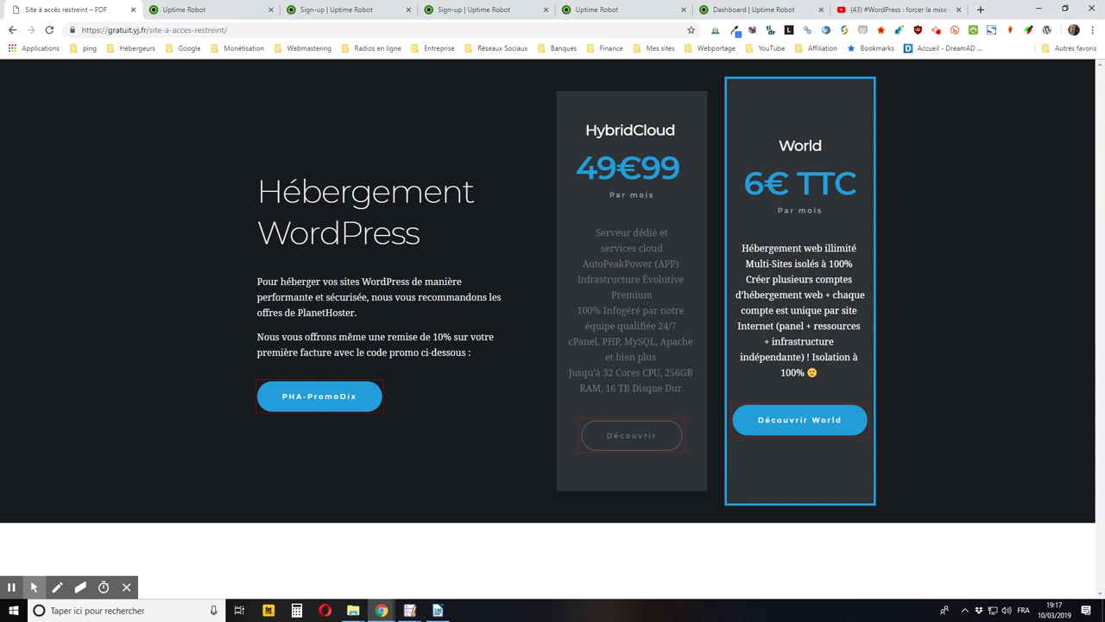
Review the Uptime Robot home page, the sign-up form's fields, the sign-up confirmation and the account activation page
click(178, 10)
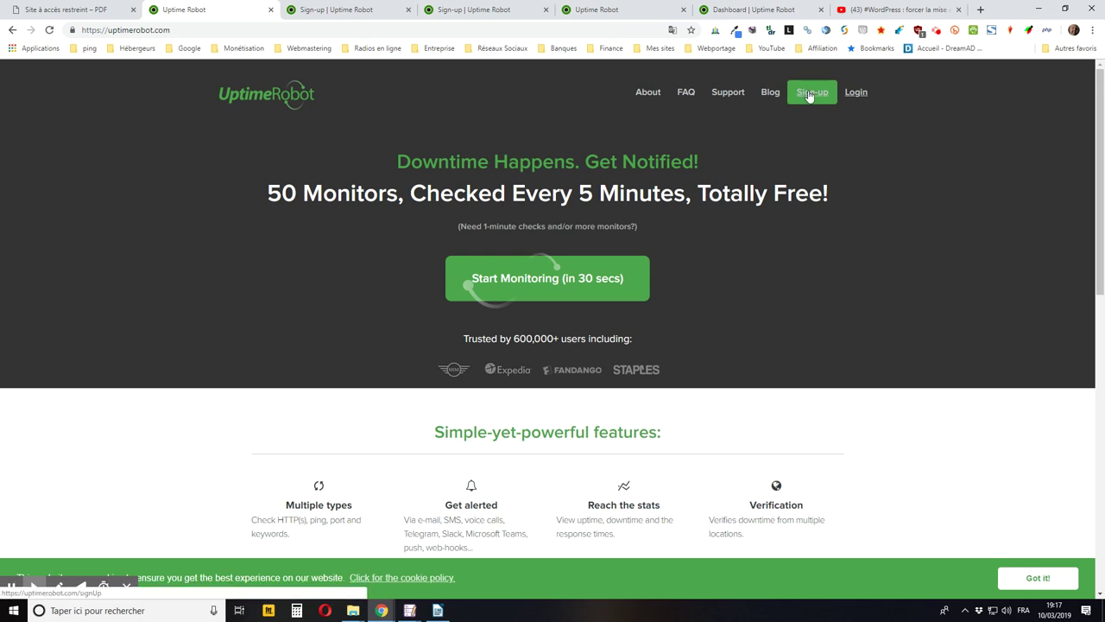
click(387, 6)
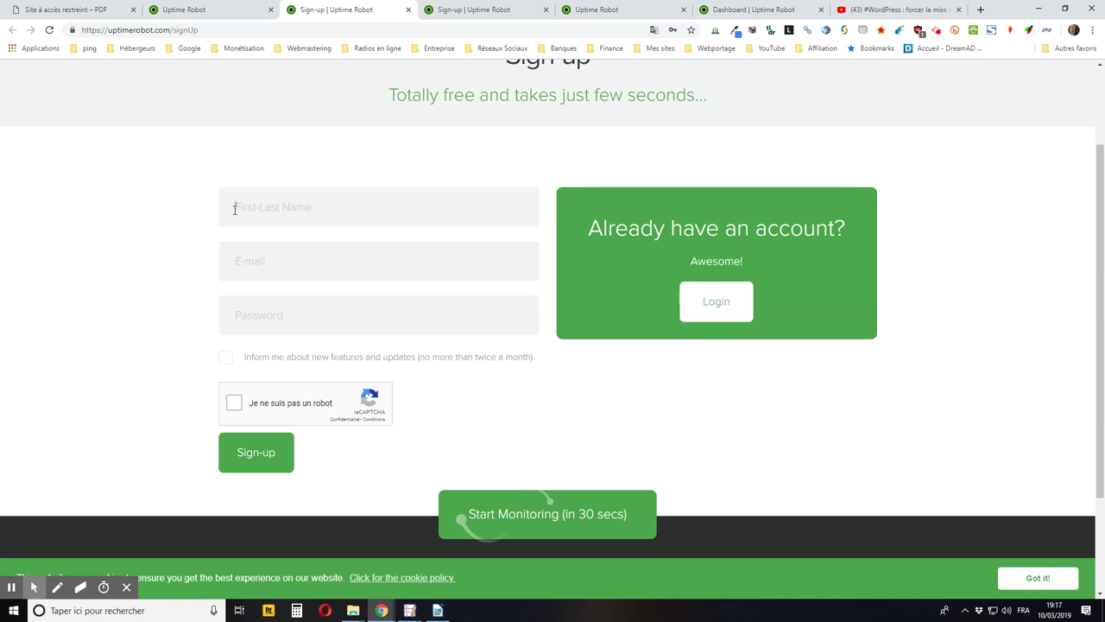
click(304, 212)
click(213, 357)
click(472, 11)
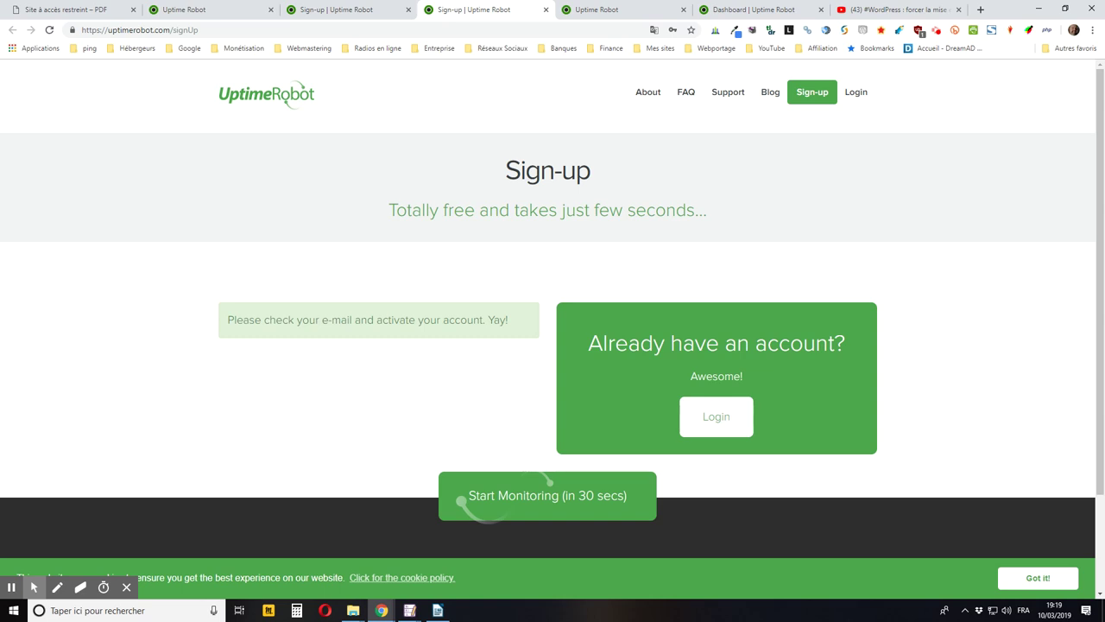
click(635, 8)
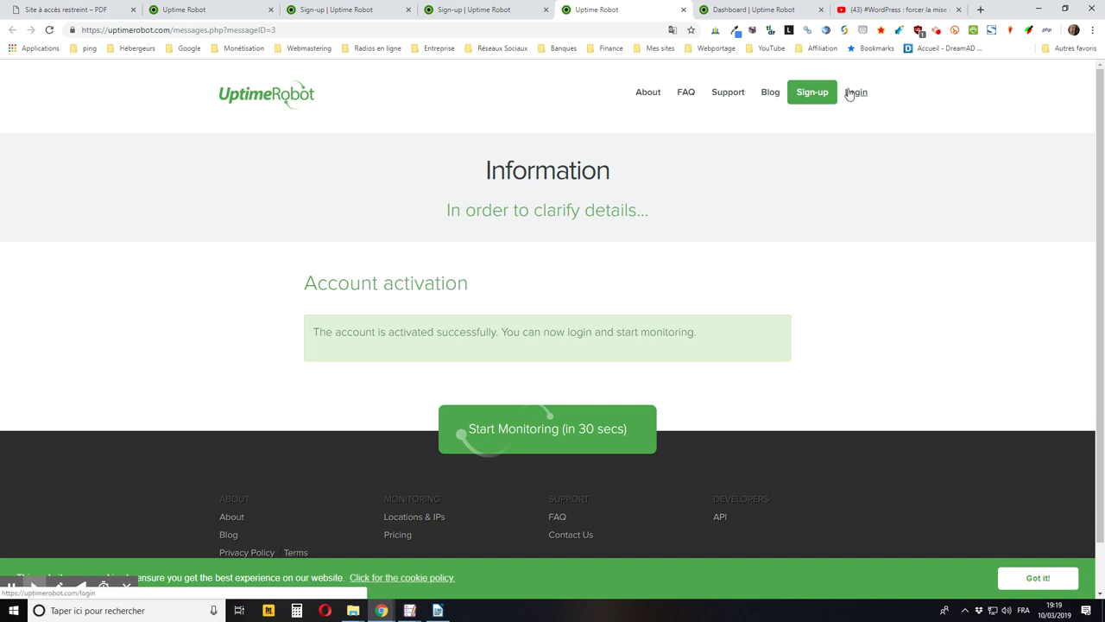
Open the Uptime Robot account dashboard and look over its monitor statistics and events
click(746, 9)
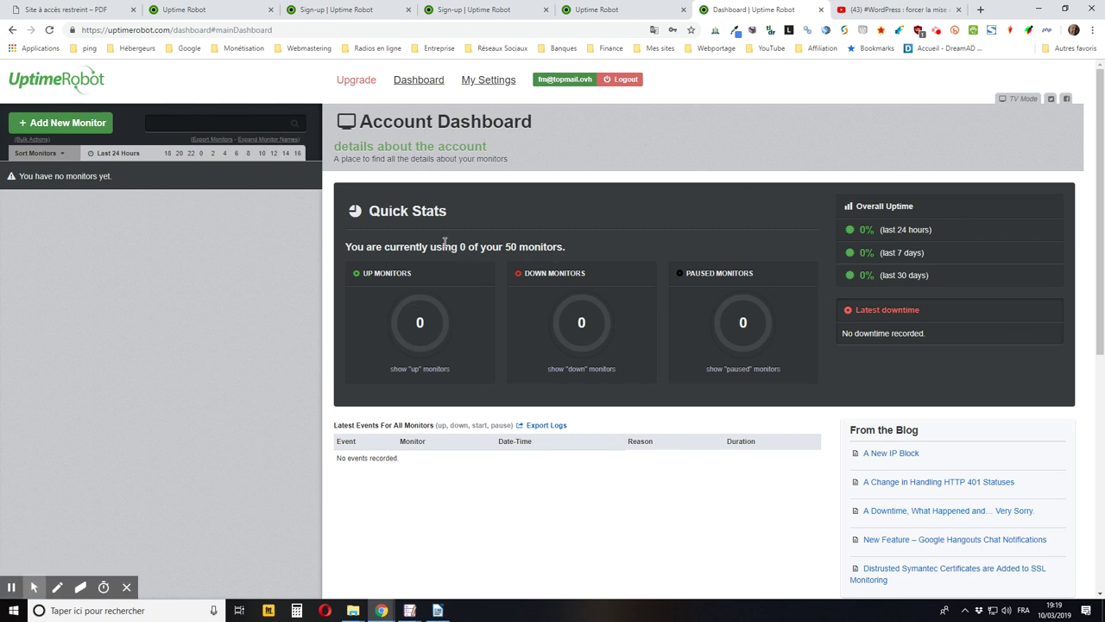
scroll(413, 268, down, 2)
scroll(412, 271, up, 2)
Close the four Uptime Robot home, sign-up and activation pages, keeping the account dashboard open
click(271, 9)
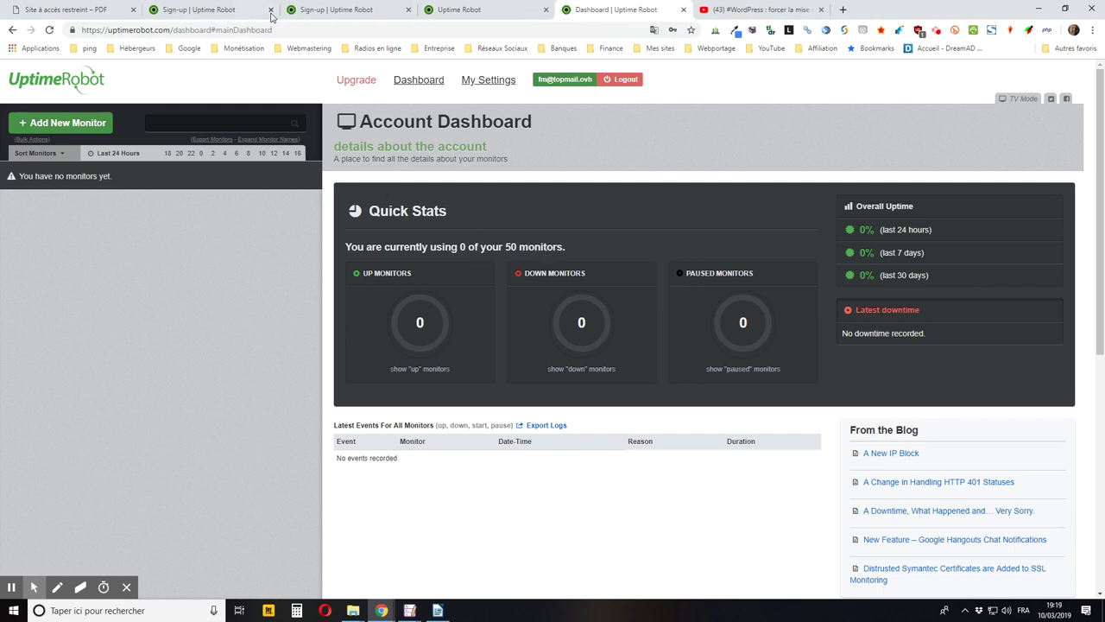
click(270, 10)
click(270, 11)
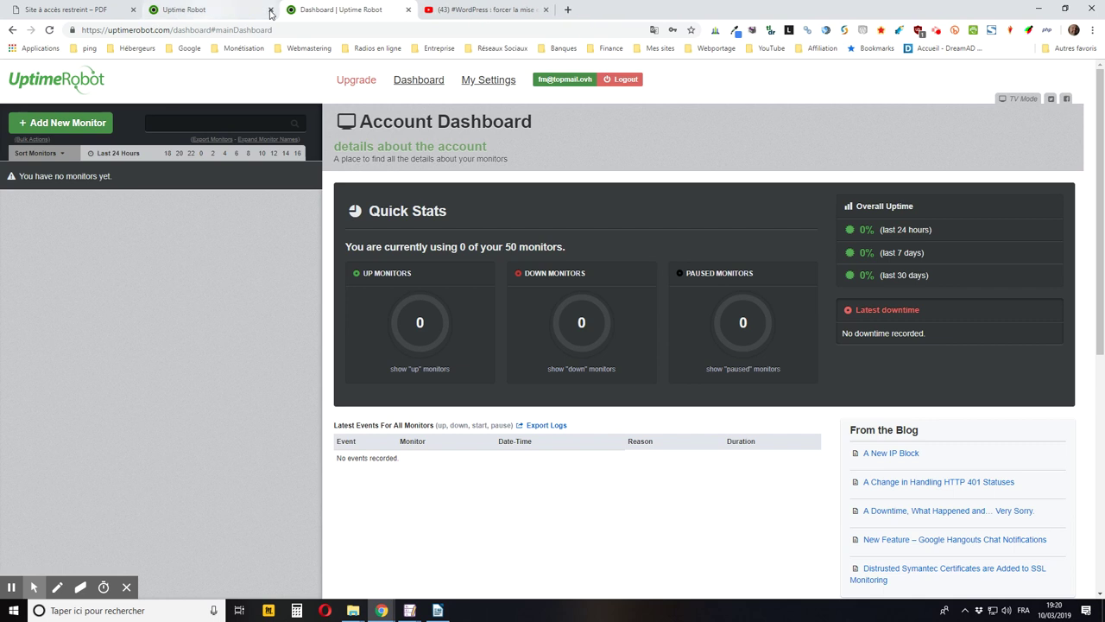
click(270, 11)
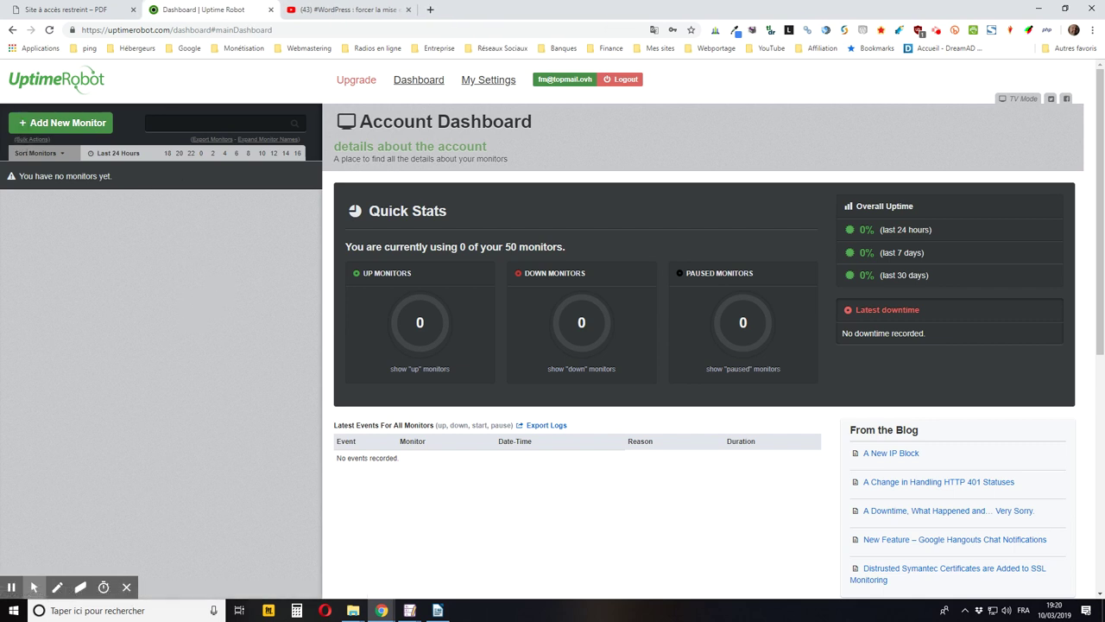
Start a new monitor of type HTTP(s) with the friendly name Gratuit
click(56, 125)
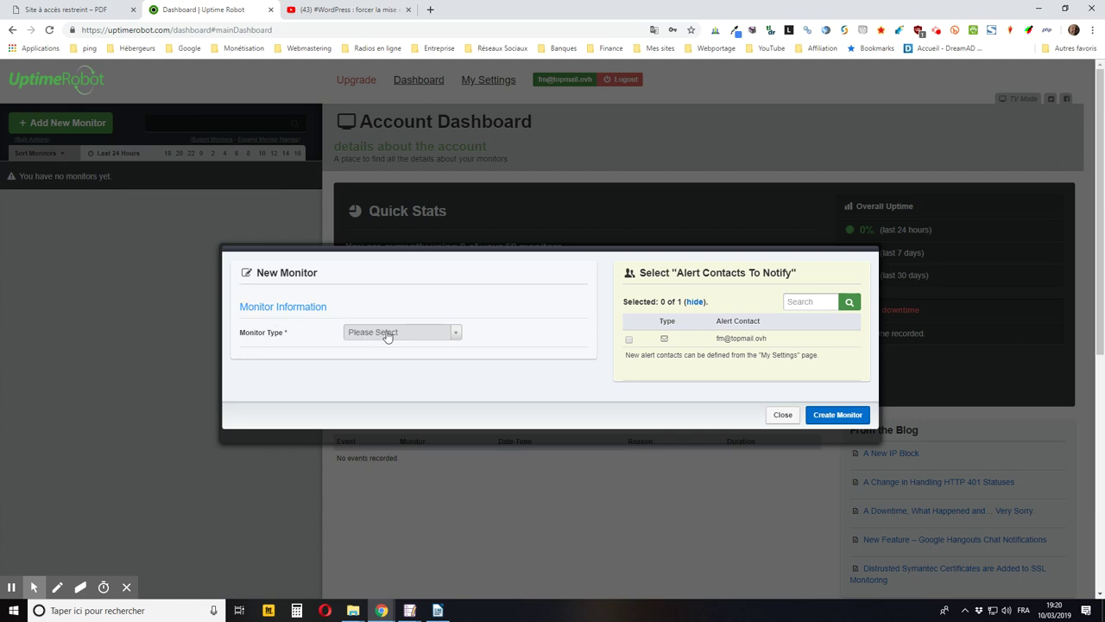
click(399, 333)
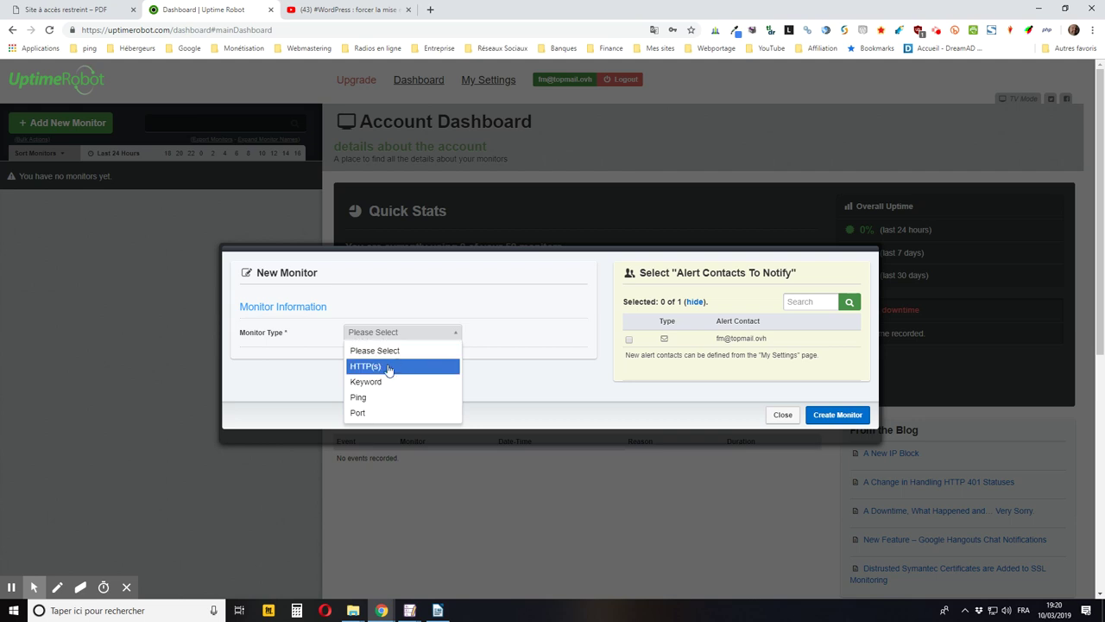
click(388, 368)
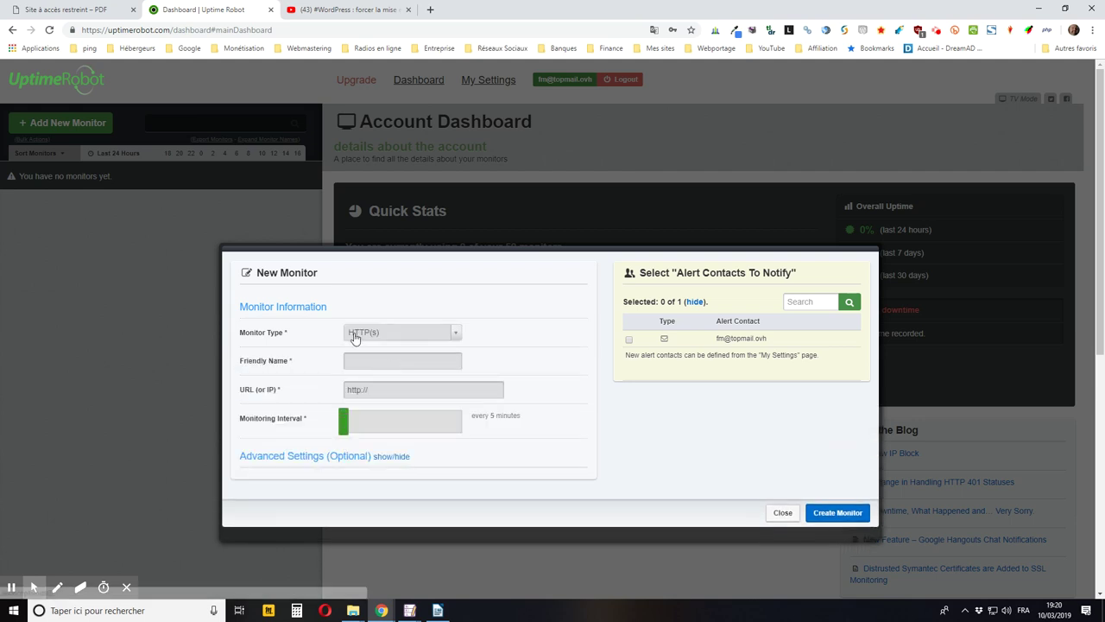
click(392, 361)
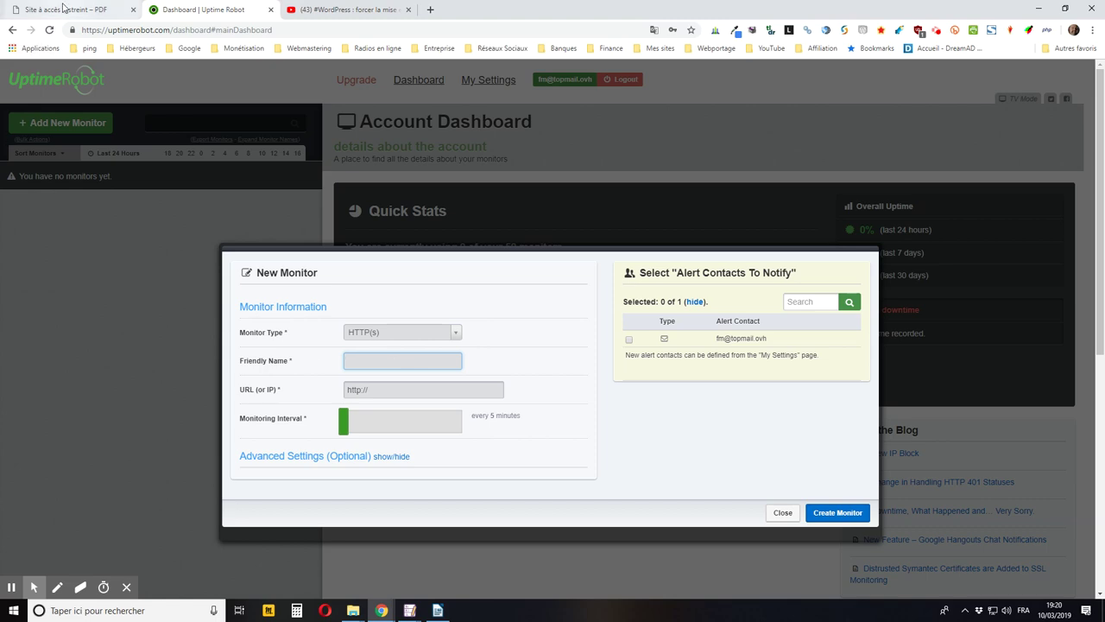
click(66, 10)
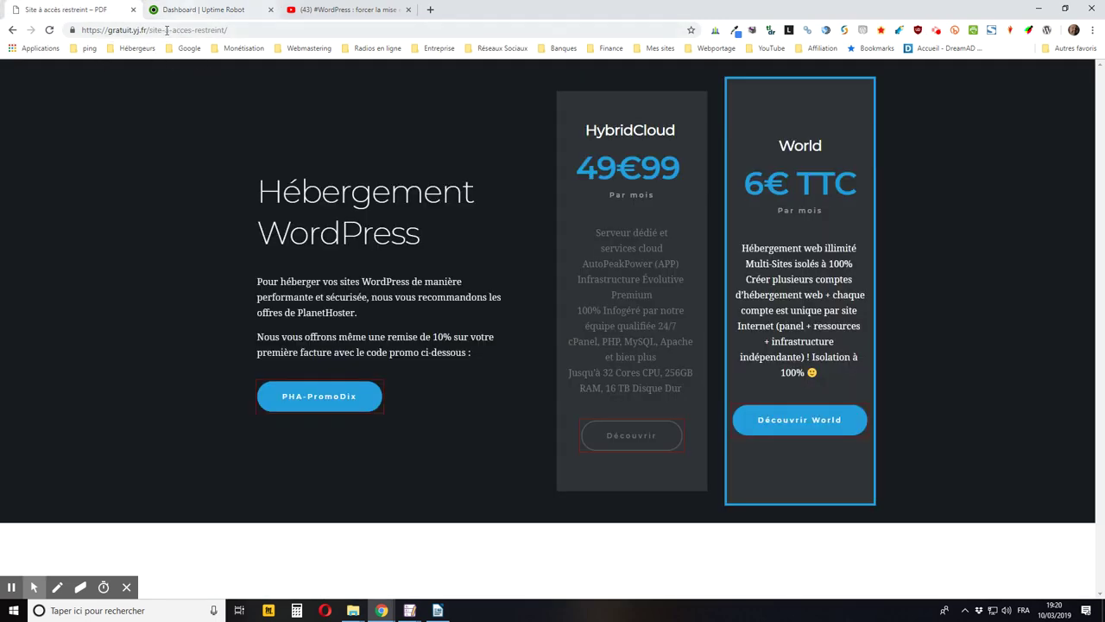
click(187, 10)
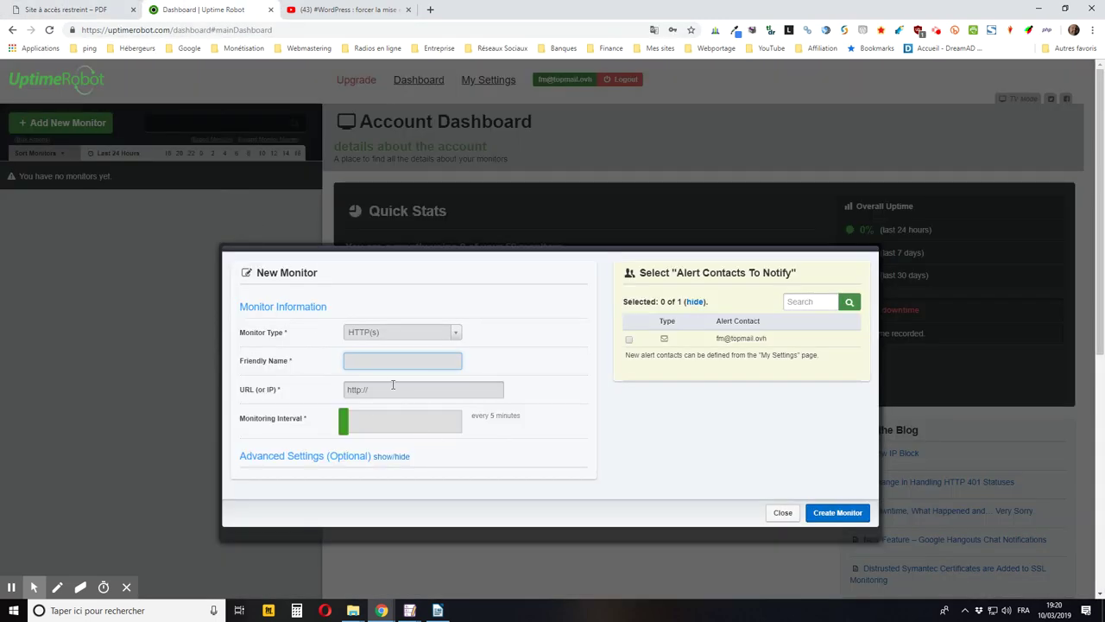
text(Gratuit)
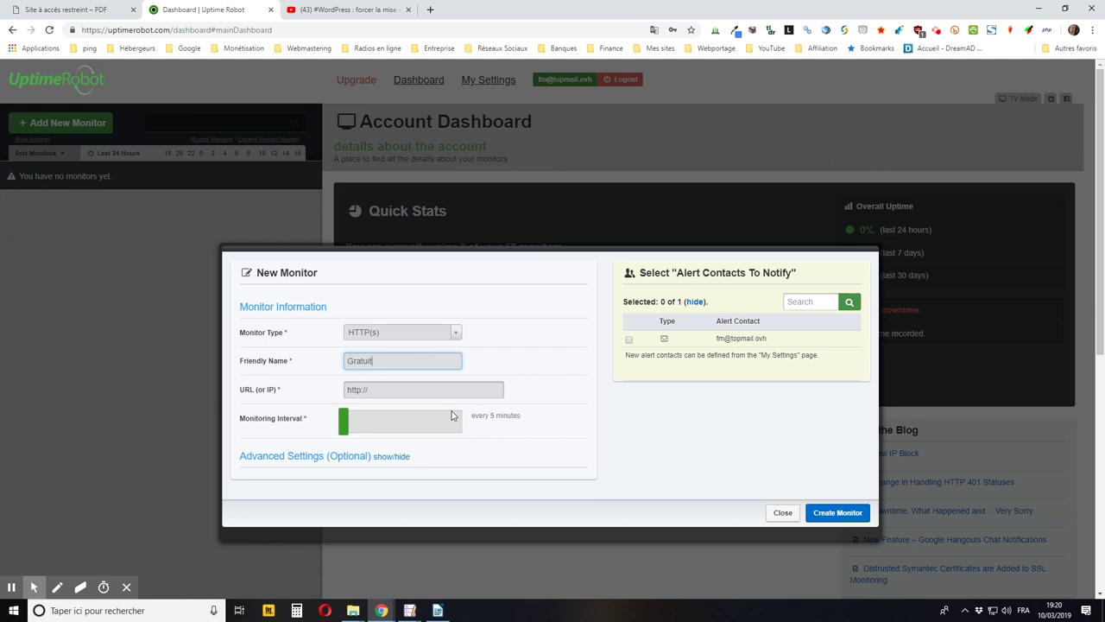
key(Tab)
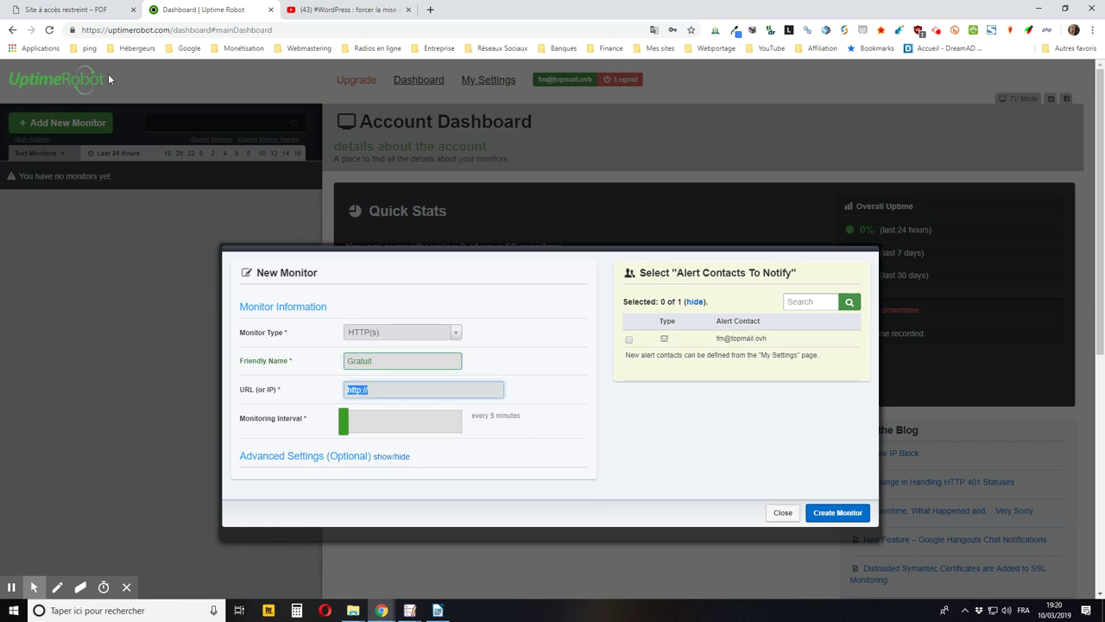
click(86, 11)
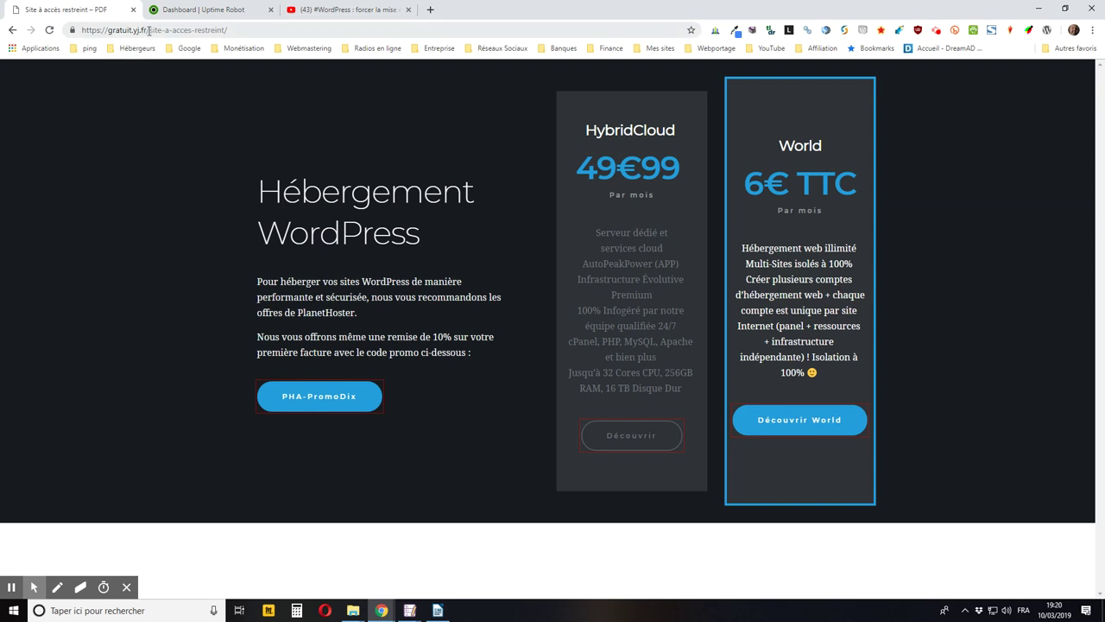
drag(148, 30, 75, 29)
key(ctrl+c)
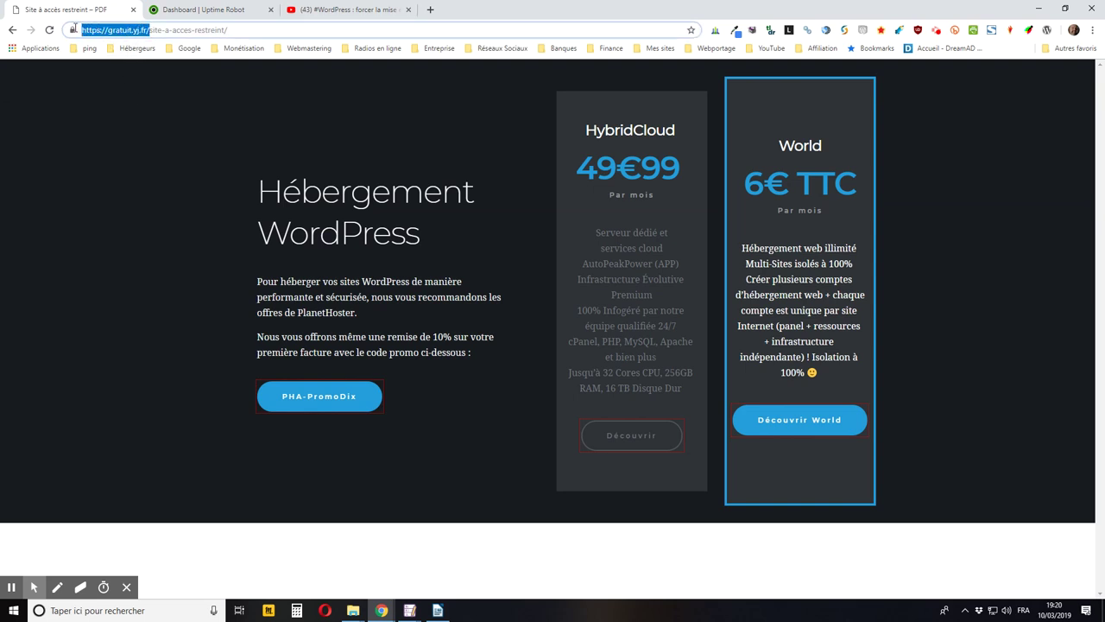
right_click(101, 29)
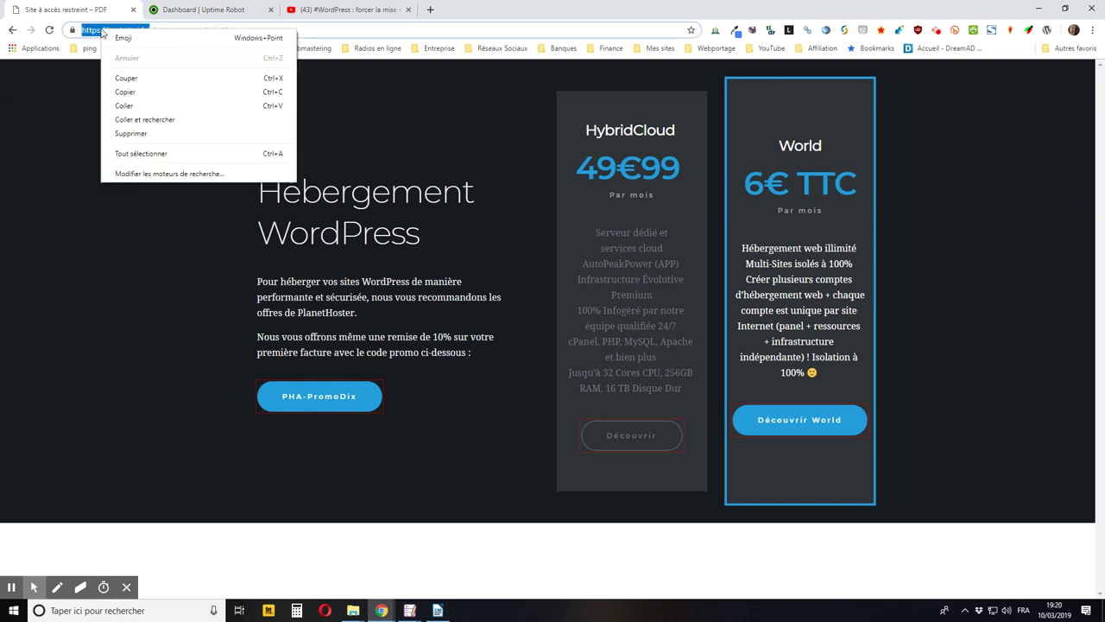
click(126, 91)
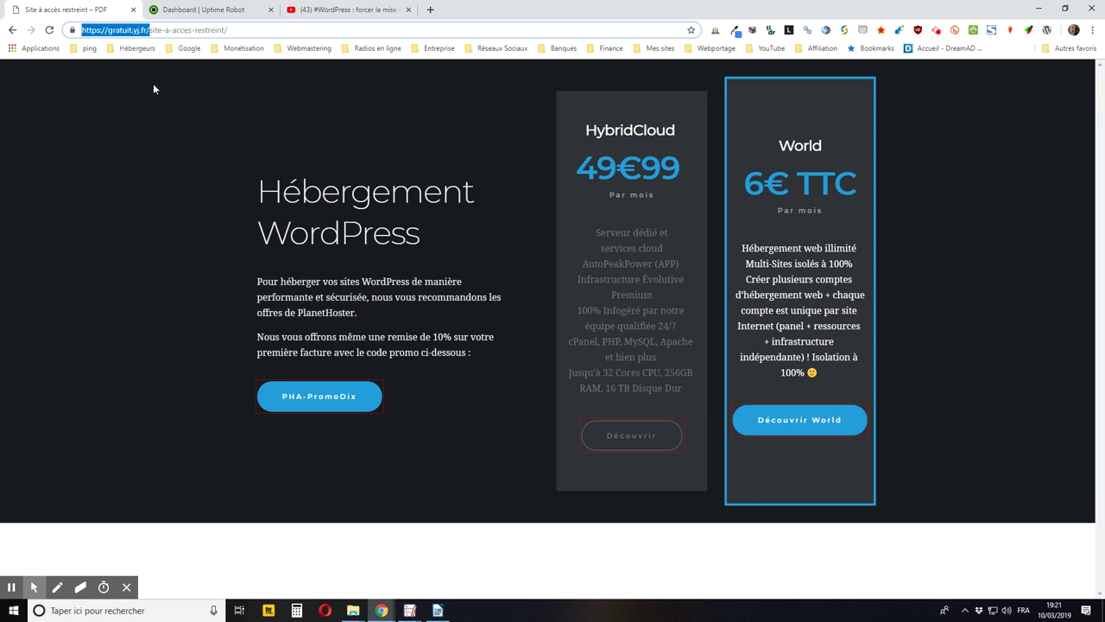
click(181, 30)
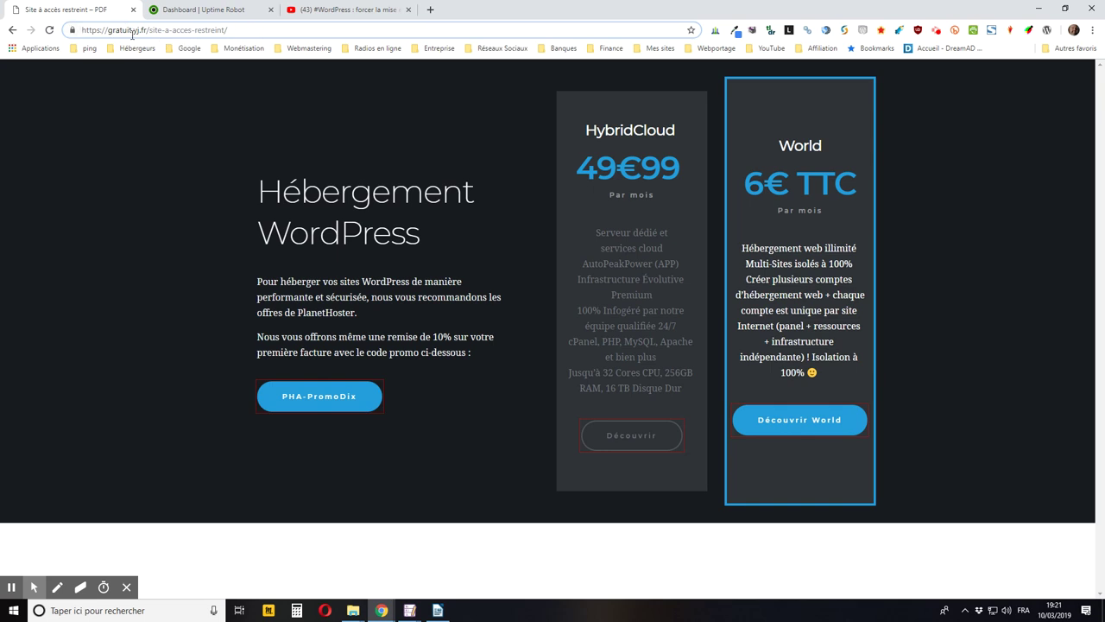
click(206, 14)
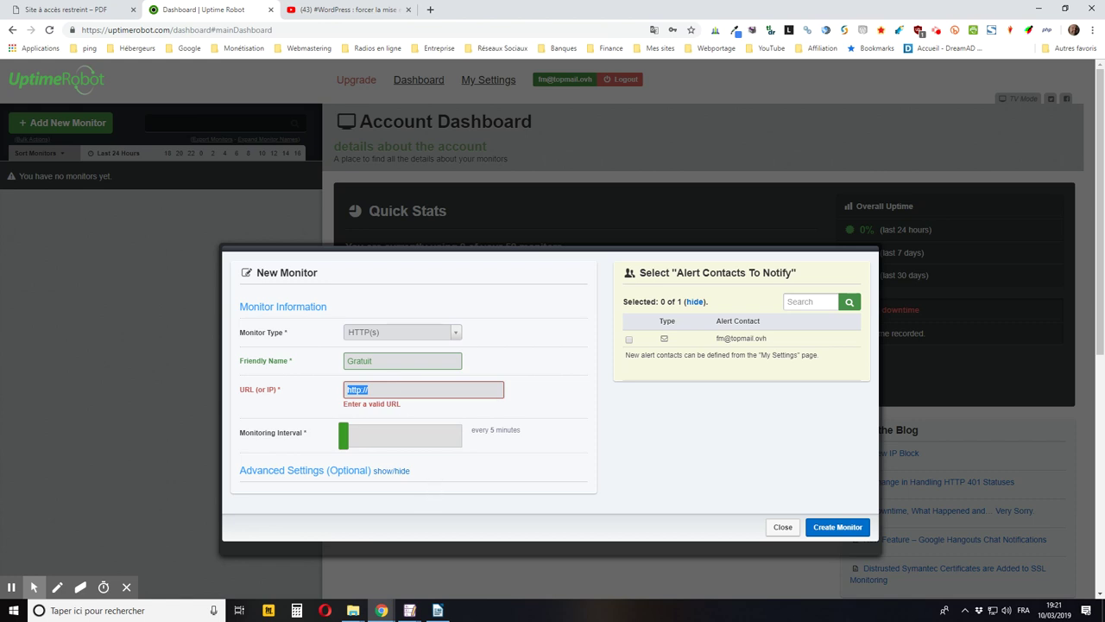
key(ctrl+v)
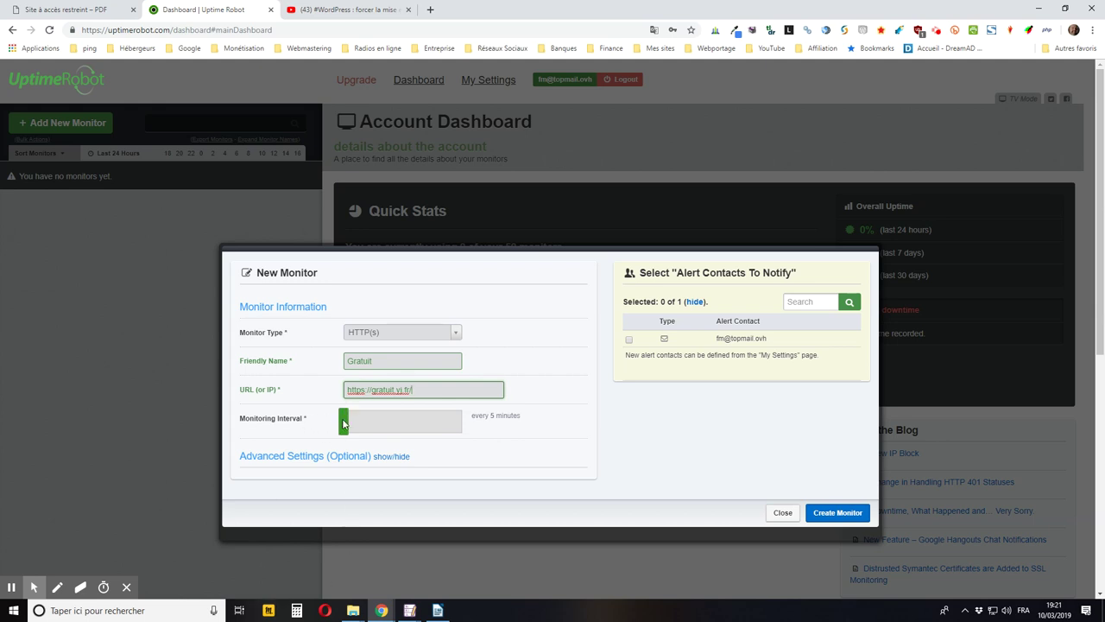
Create the Gratuit monitor with a 5-minute monitoring interval and the e-mail alert contact selected
drag(342, 421, 468, 437)
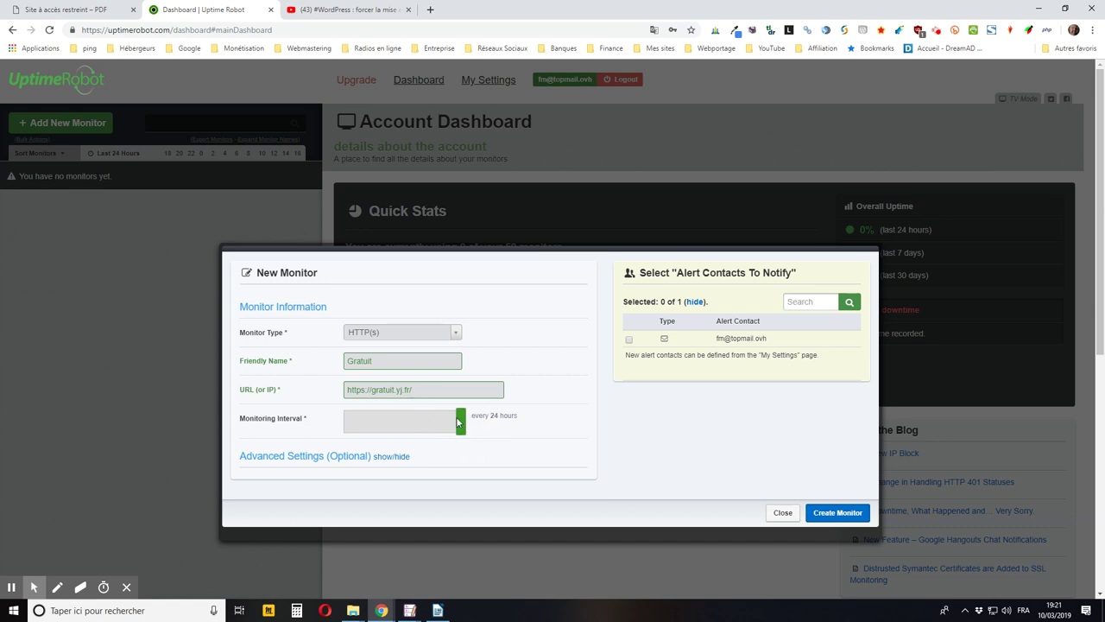
drag(459, 423, 316, 424)
click(628, 340)
click(838, 512)
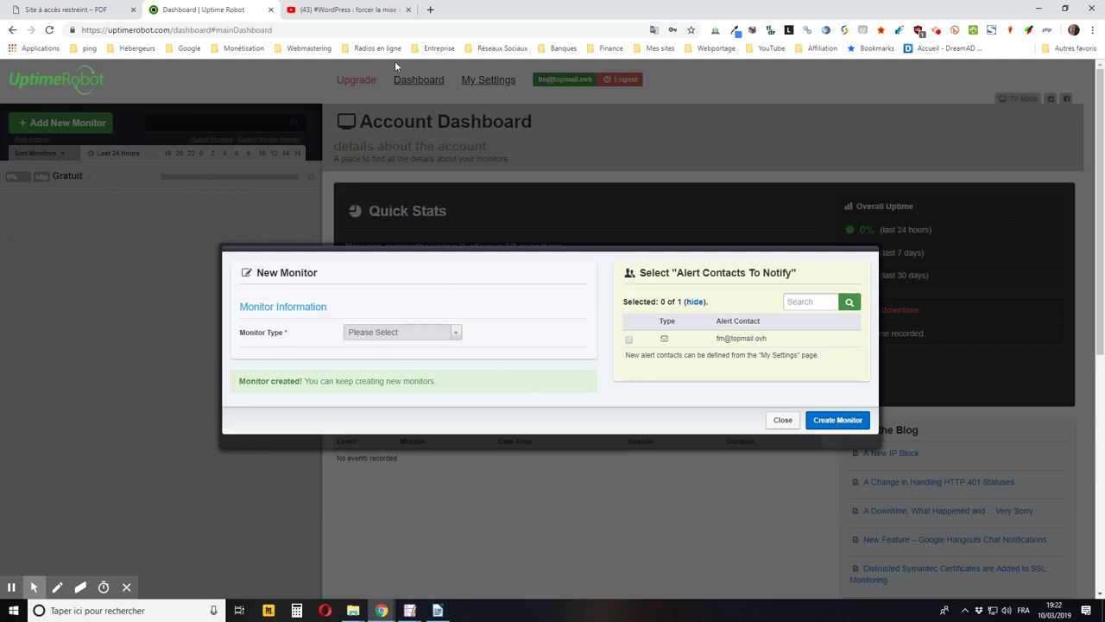
Open amazon.fr in a new browser tab and copy its web address
click(430, 10)
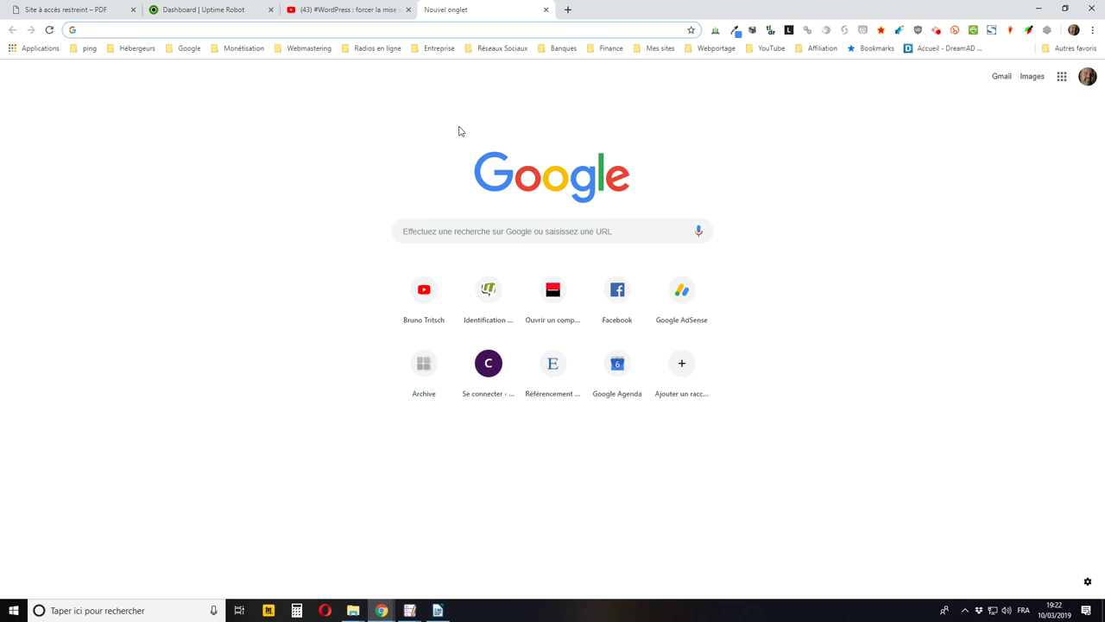
text(amazon.fr)
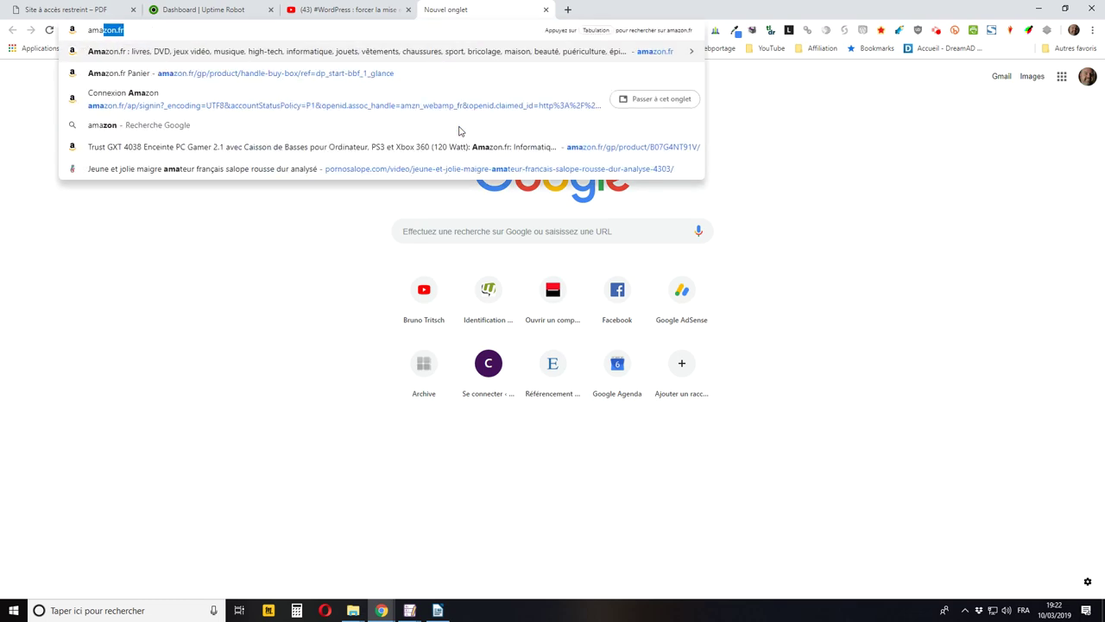
key(Return)
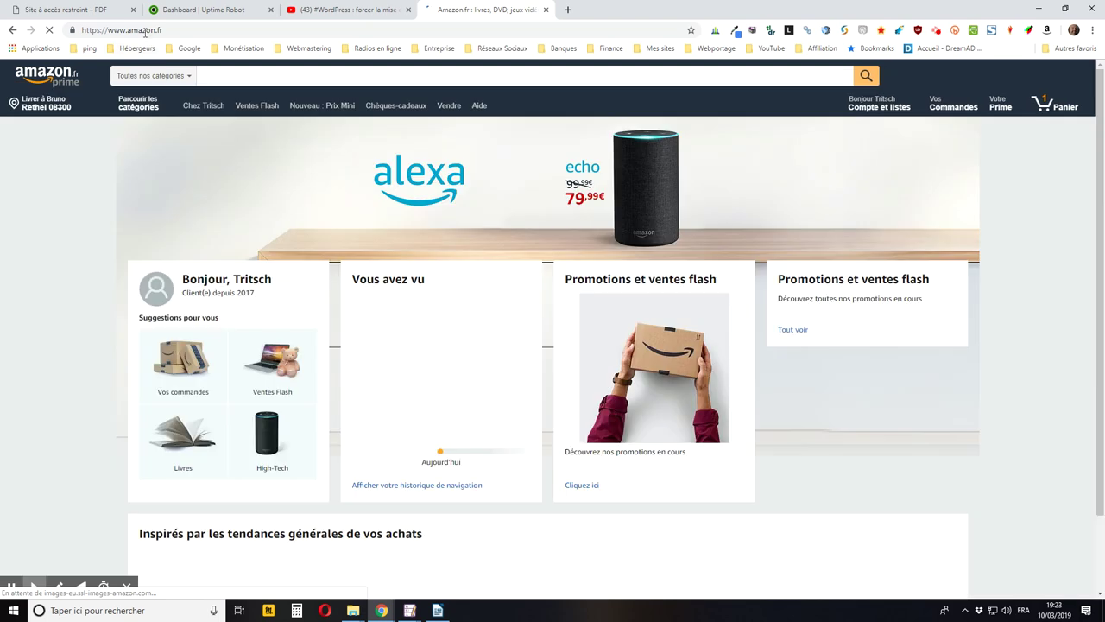
click(144, 32)
key(ctrl+c)
right_click(145, 32)
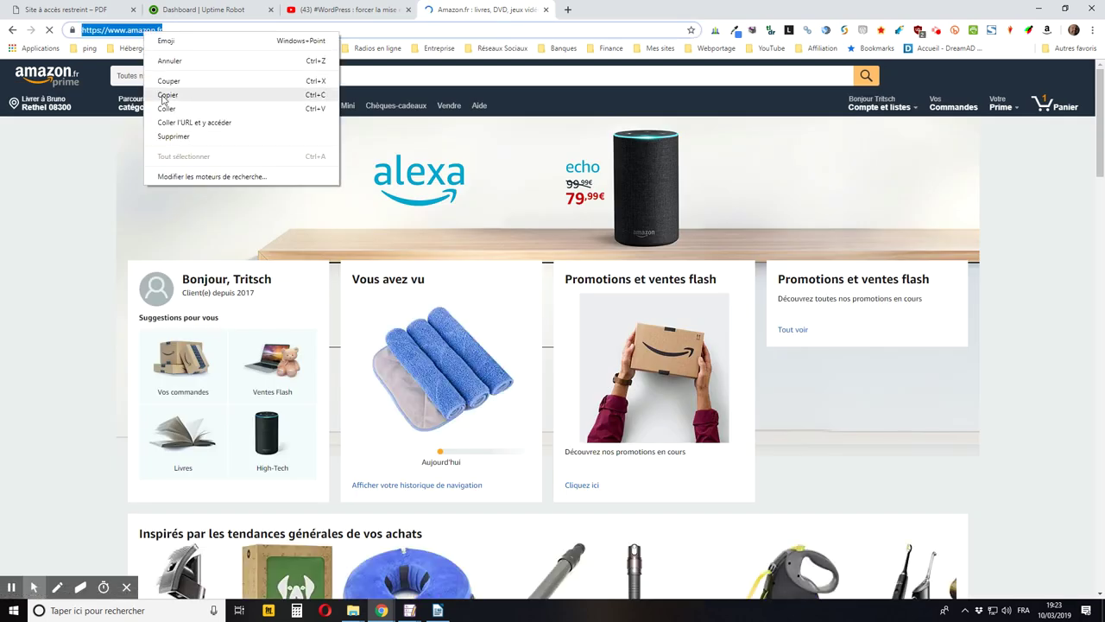
click(172, 97)
click(354, 9)
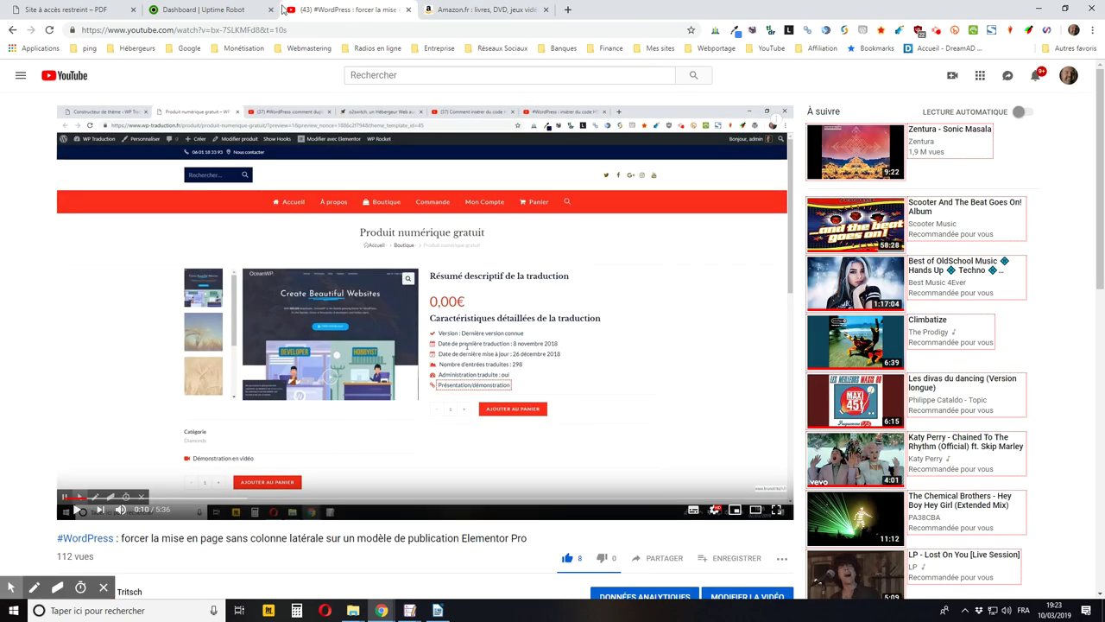
click(200, 9)
click(405, 335)
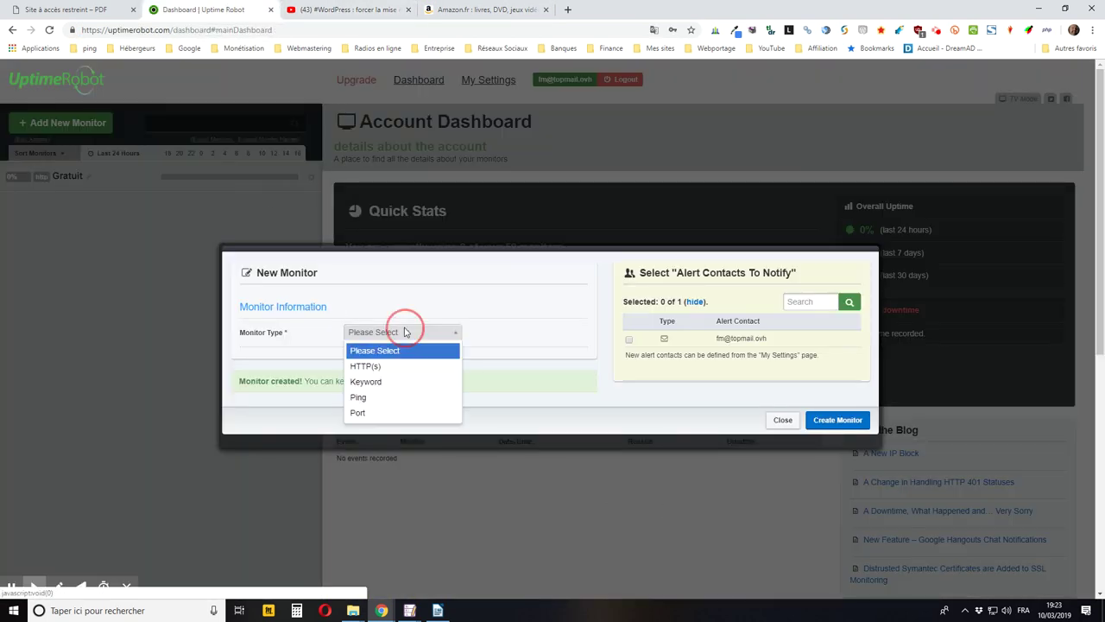
click(377, 368)
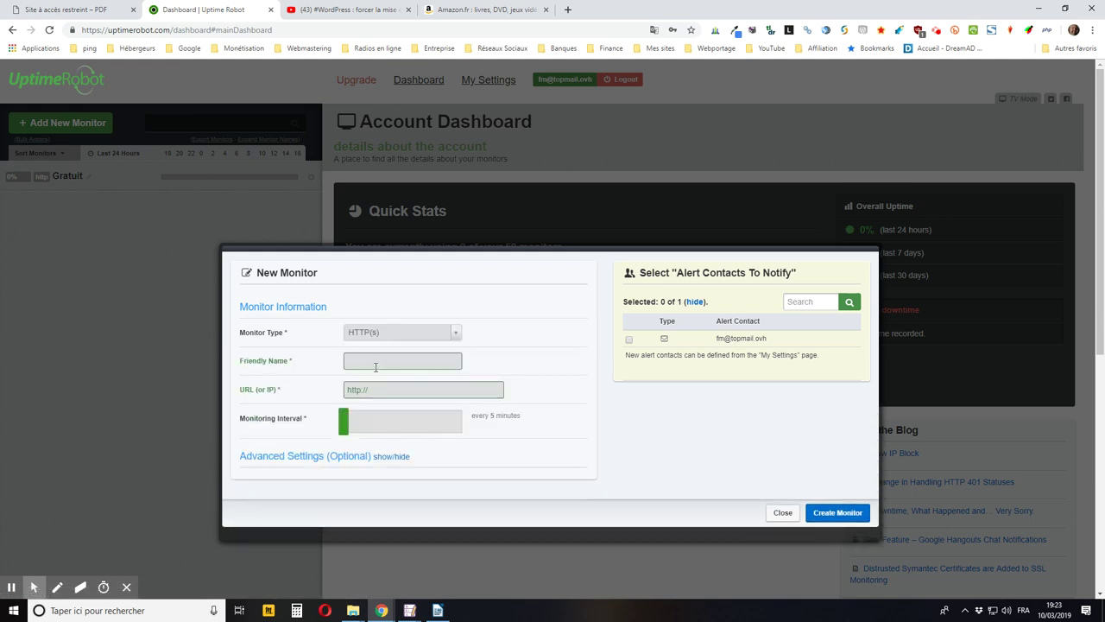
click(375, 362)
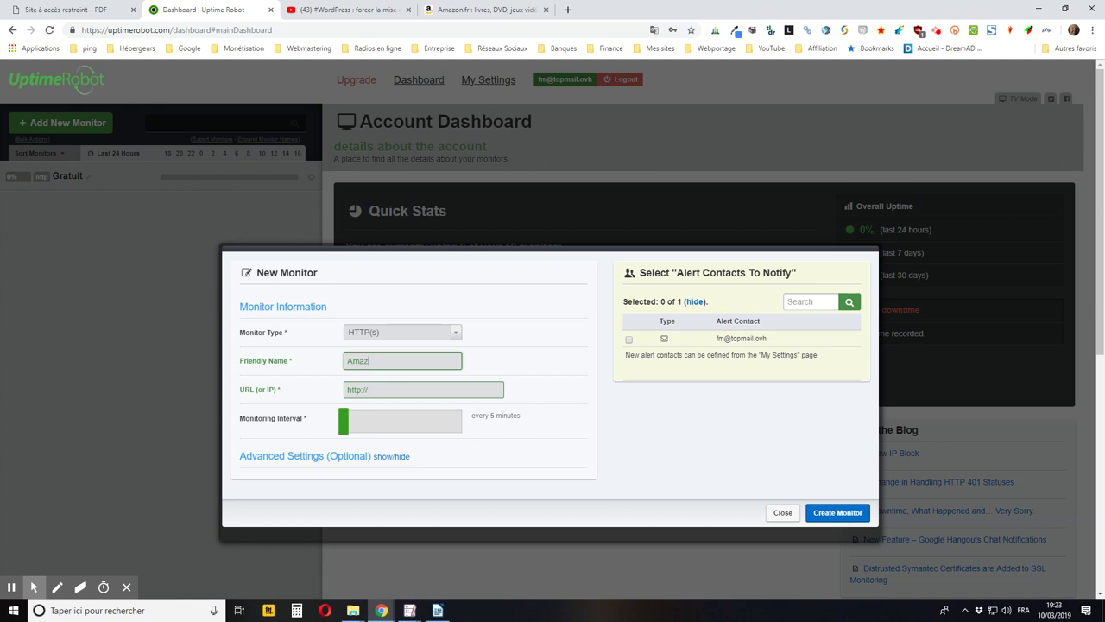
key(Tab)
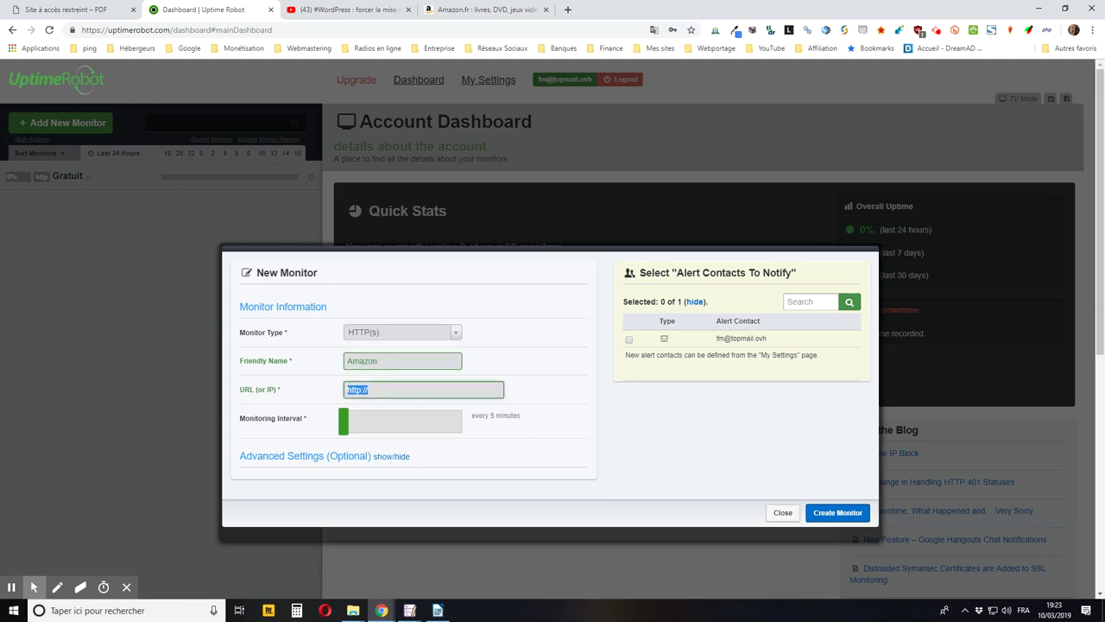
key(ctrl+v)
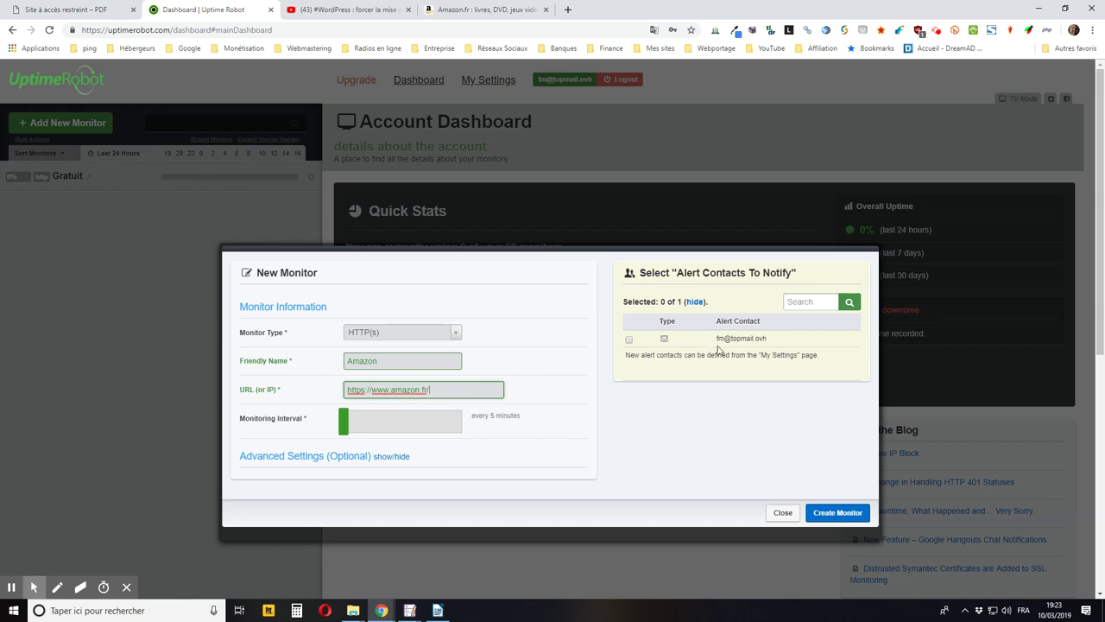
Create the Amazon monitor with the e-mail alert contact selected and close the new monitor form
click(838, 515)
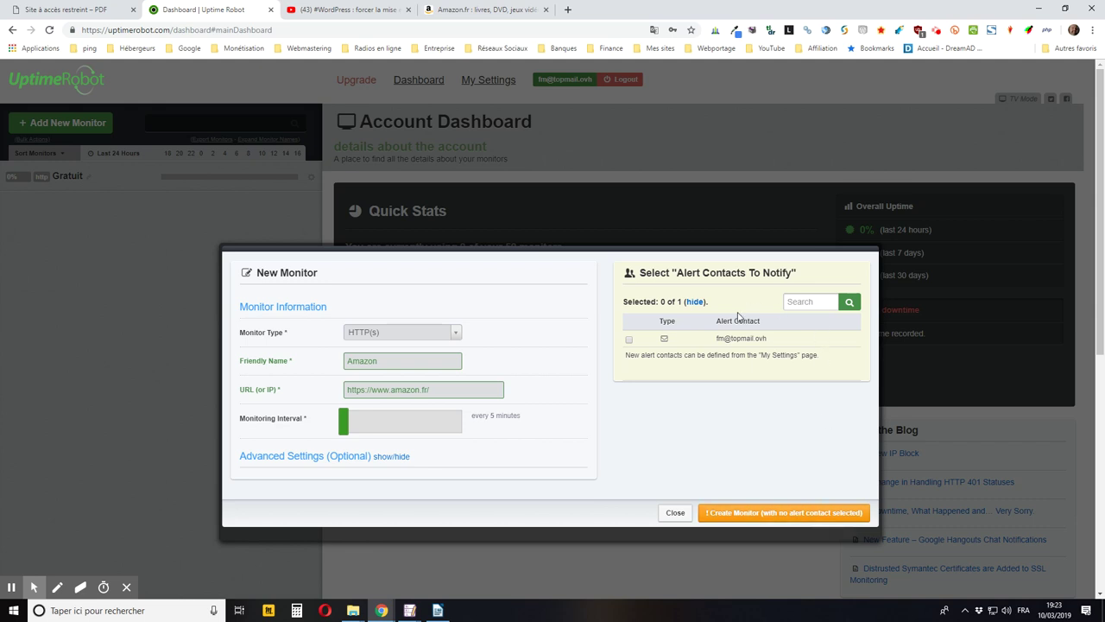
click(630, 339)
click(849, 512)
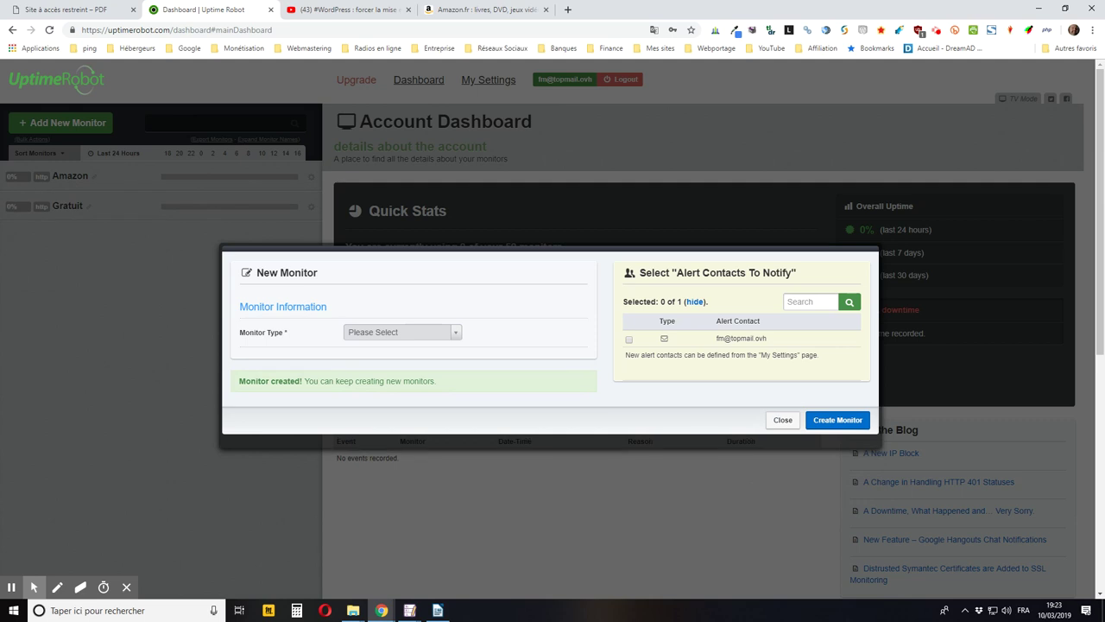
click(782, 420)
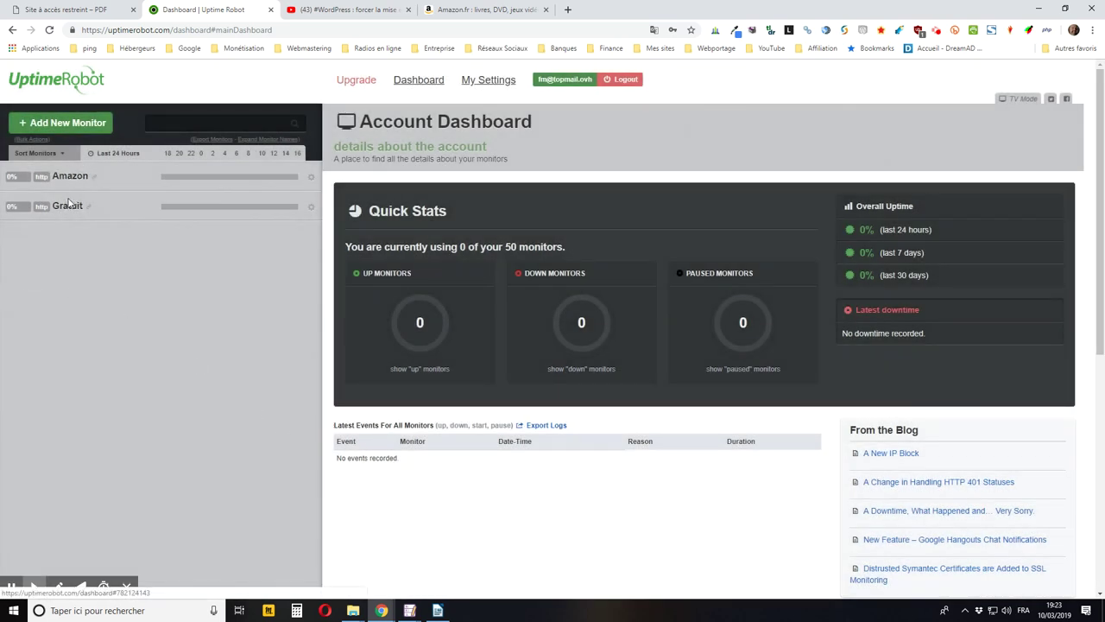
Open the Amazon monitor for editing and try a monitoring interval of every 24 hours
click(310, 179)
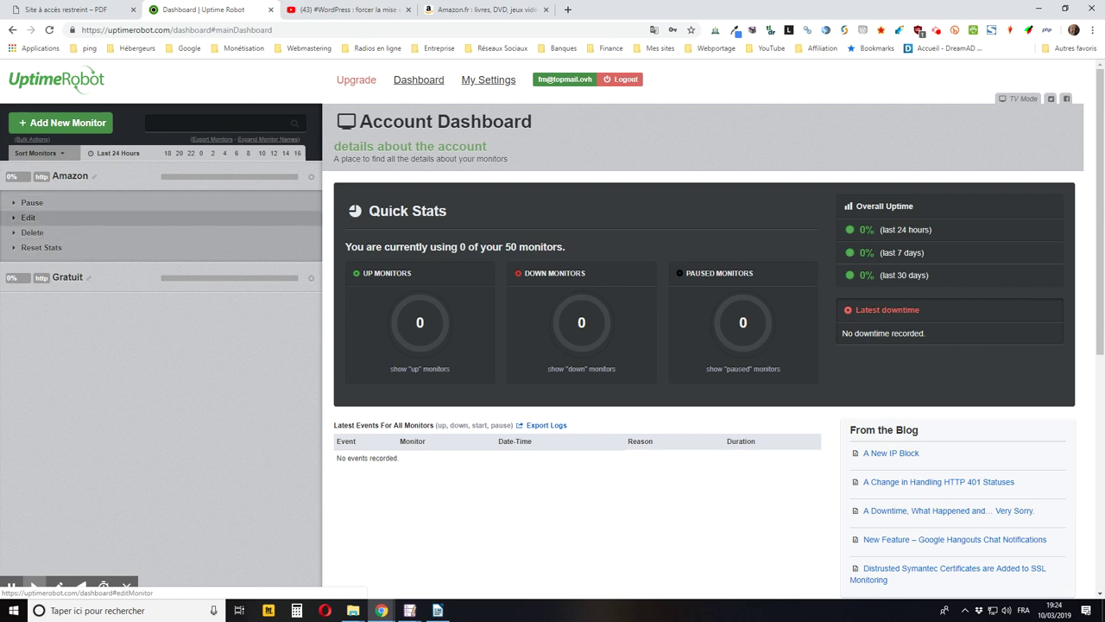
click(29, 218)
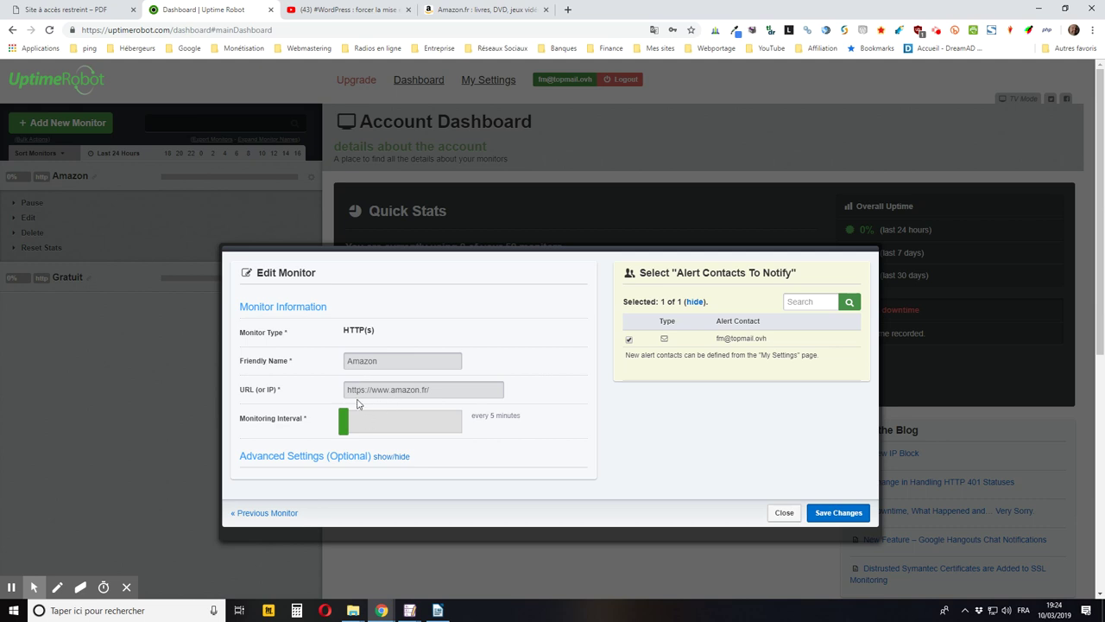
drag(347, 423, 309, 424)
drag(344, 423, 469, 426)
Examine the Amazon monitor's optional authentication and SSL settings, and close the editor without saving
click(403, 457)
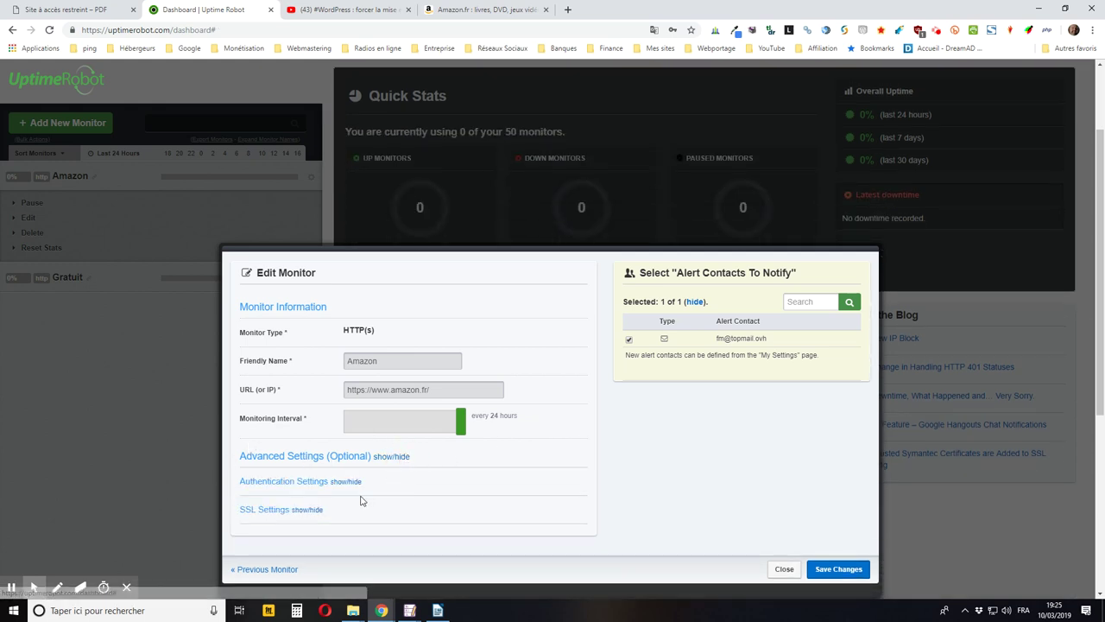
click(352, 484)
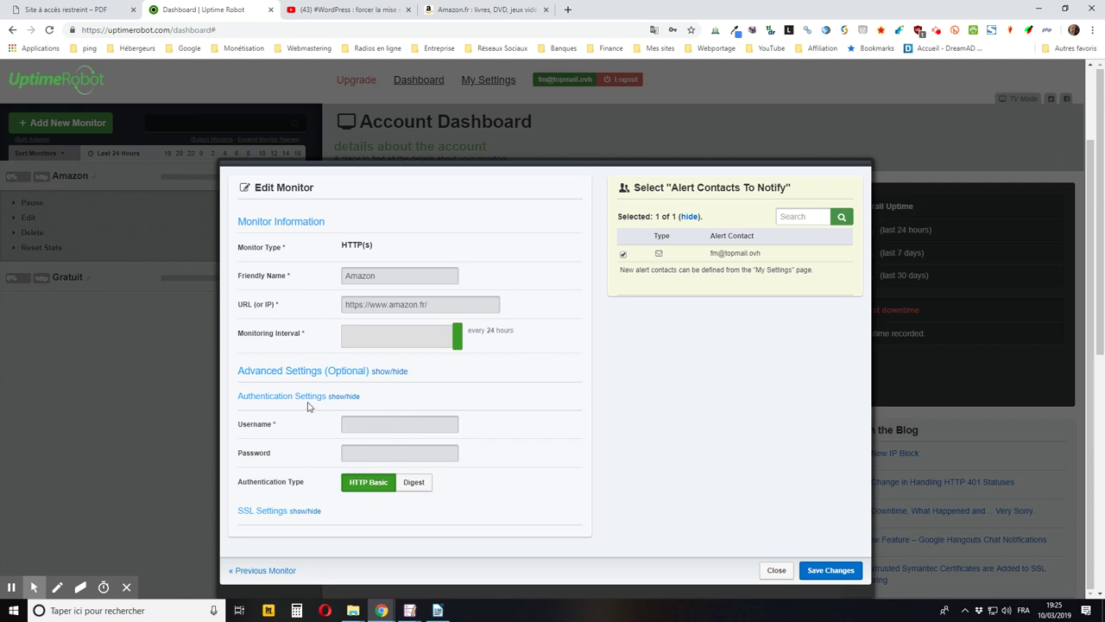
click(308, 512)
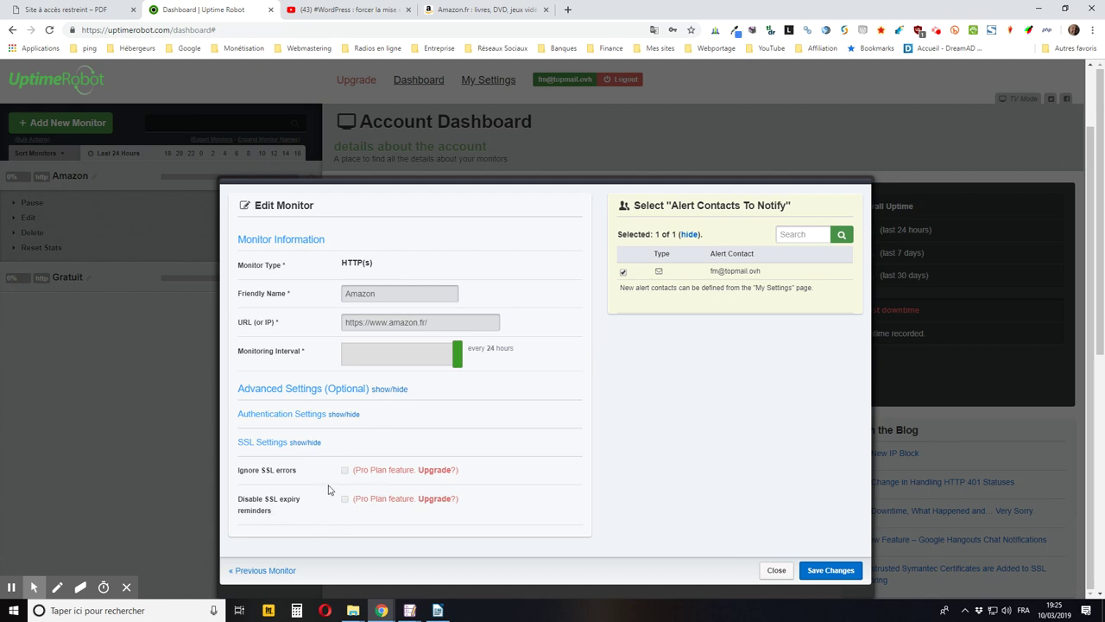
click(345, 415)
scroll(375, 423, down, 1)
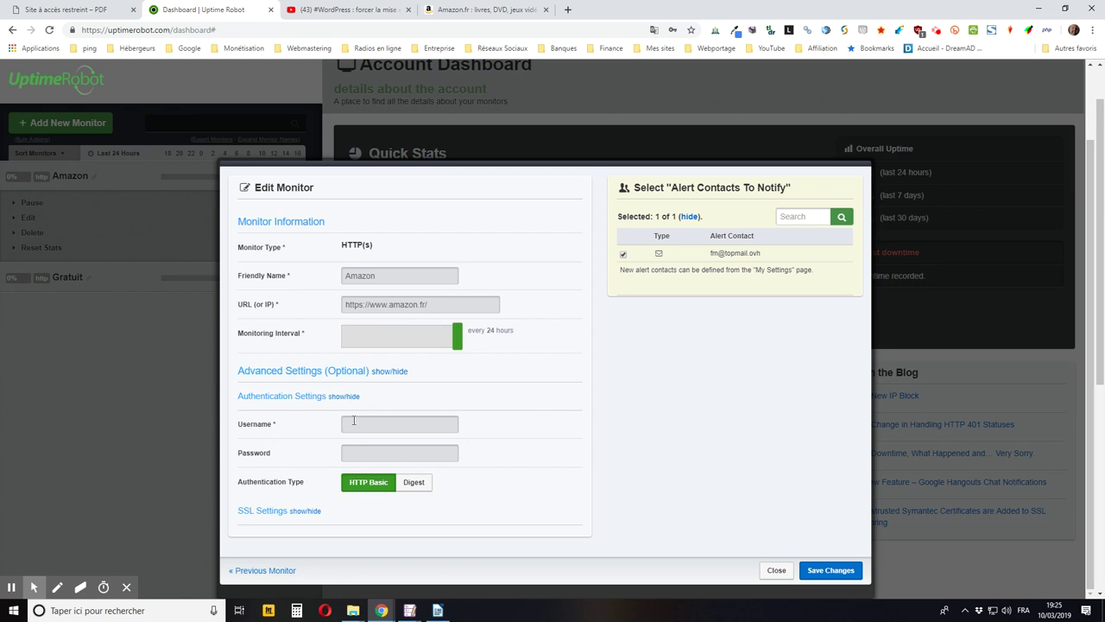
click(394, 372)
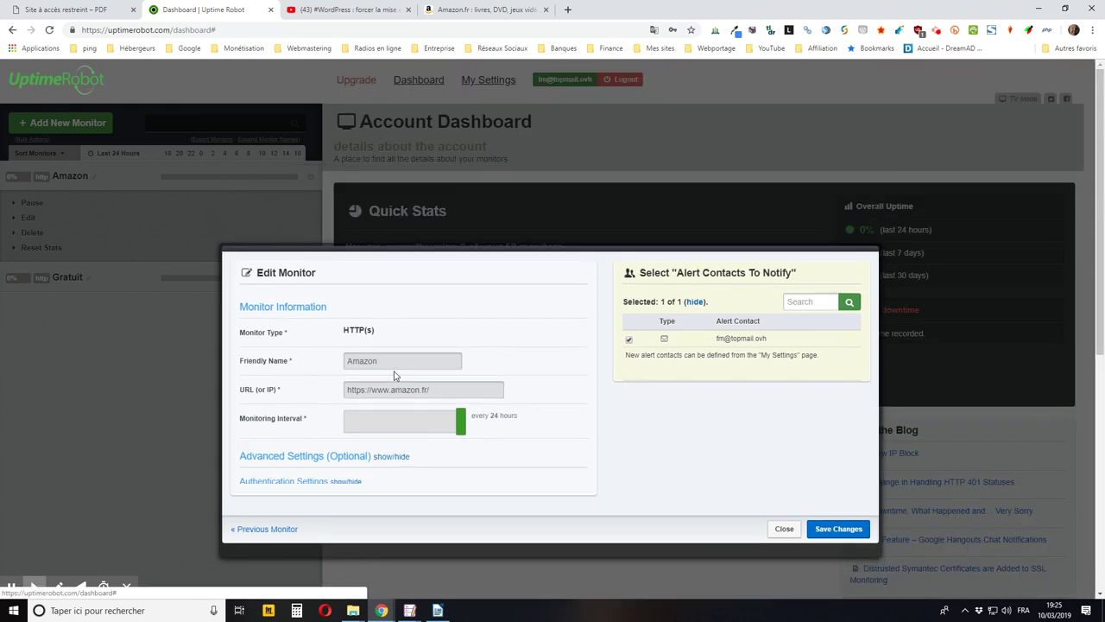
click(784, 514)
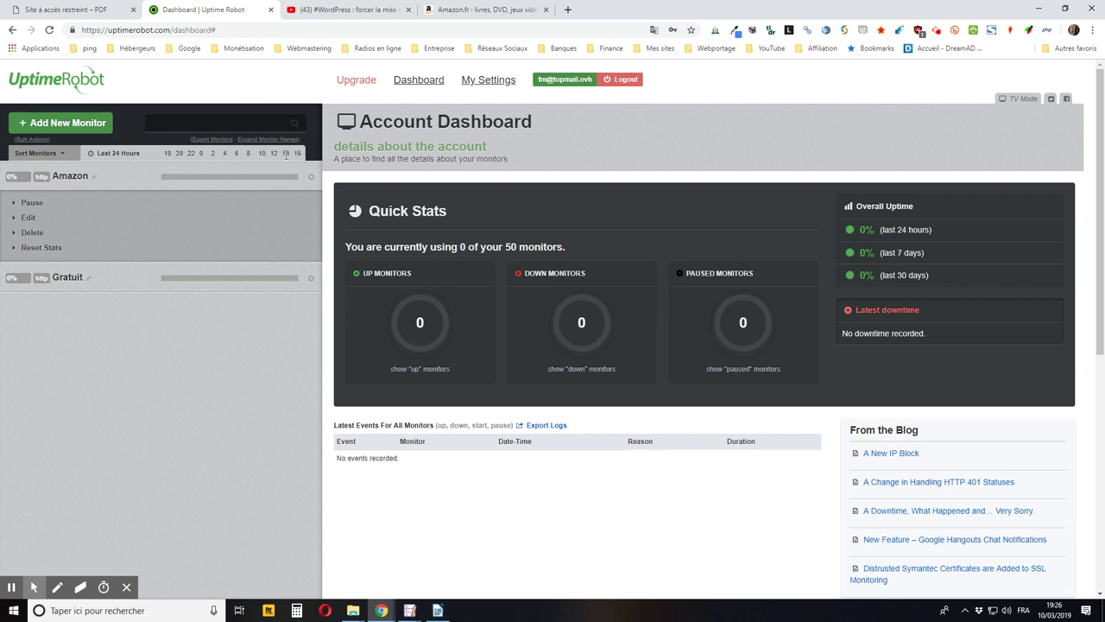
Switch to the open YouTube video about Elementor Pro page layout and view its sharing options
click(363, 10)
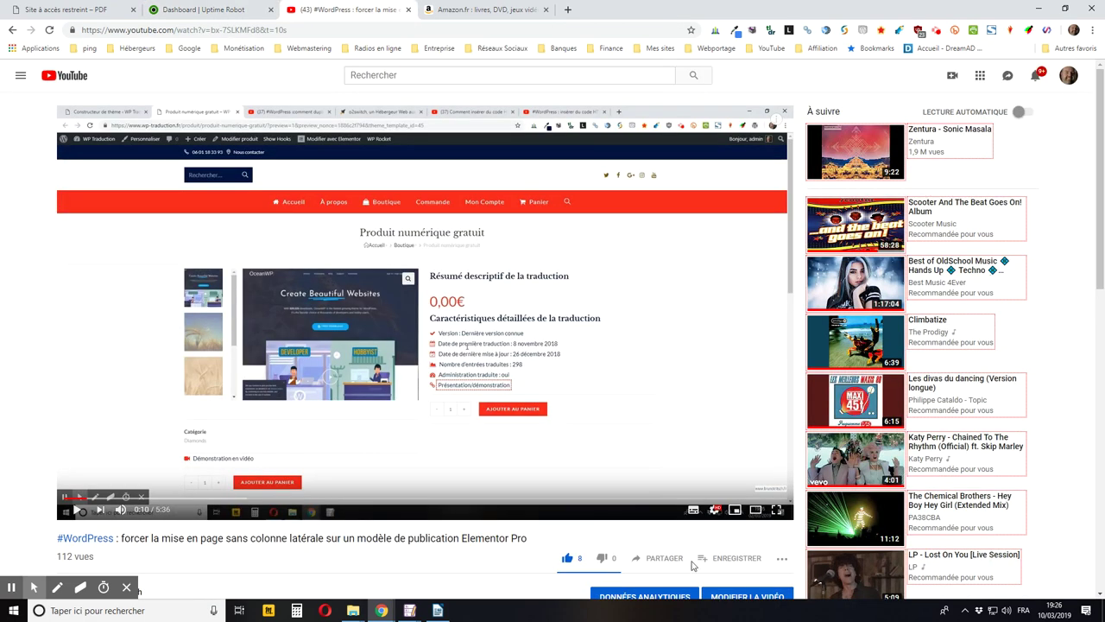
scroll(566, 510, down, 1)
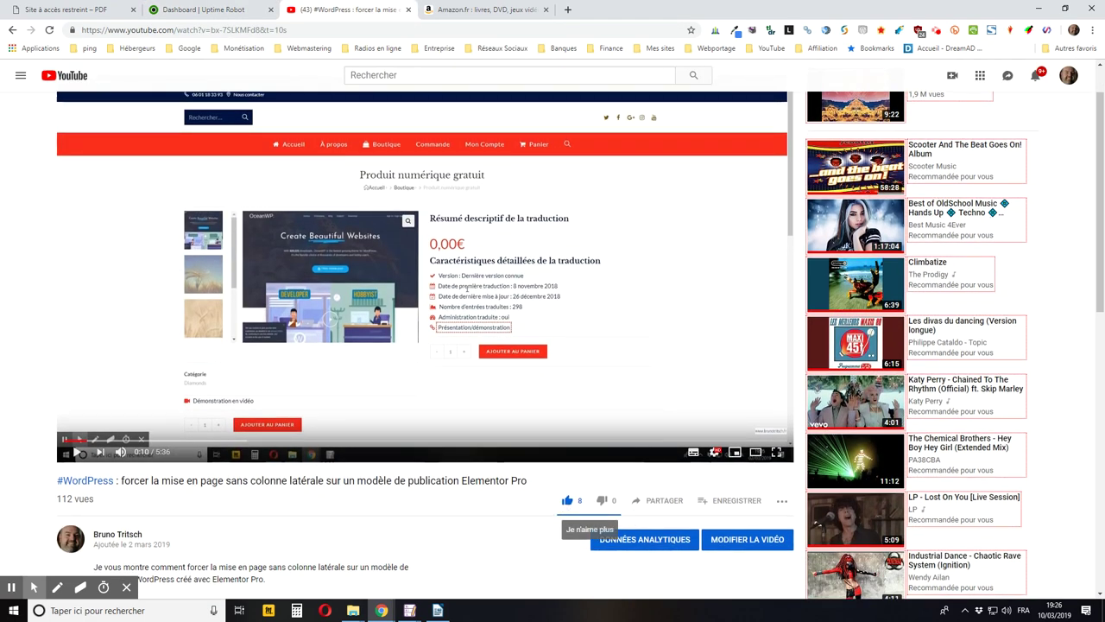
scroll(510, 517, down, 2)
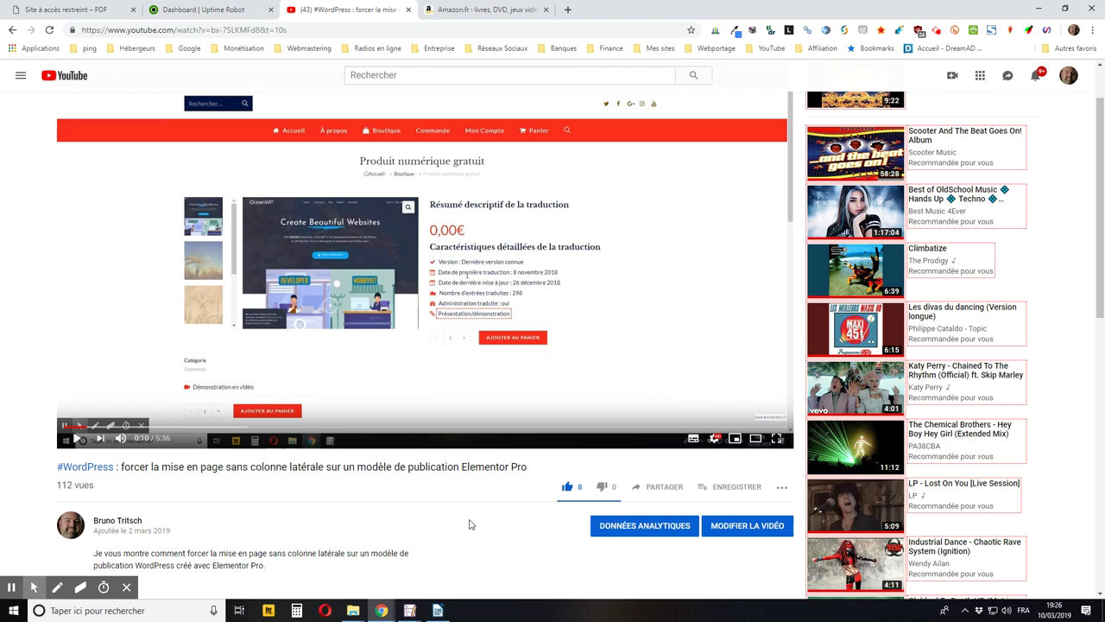
click(675, 392)
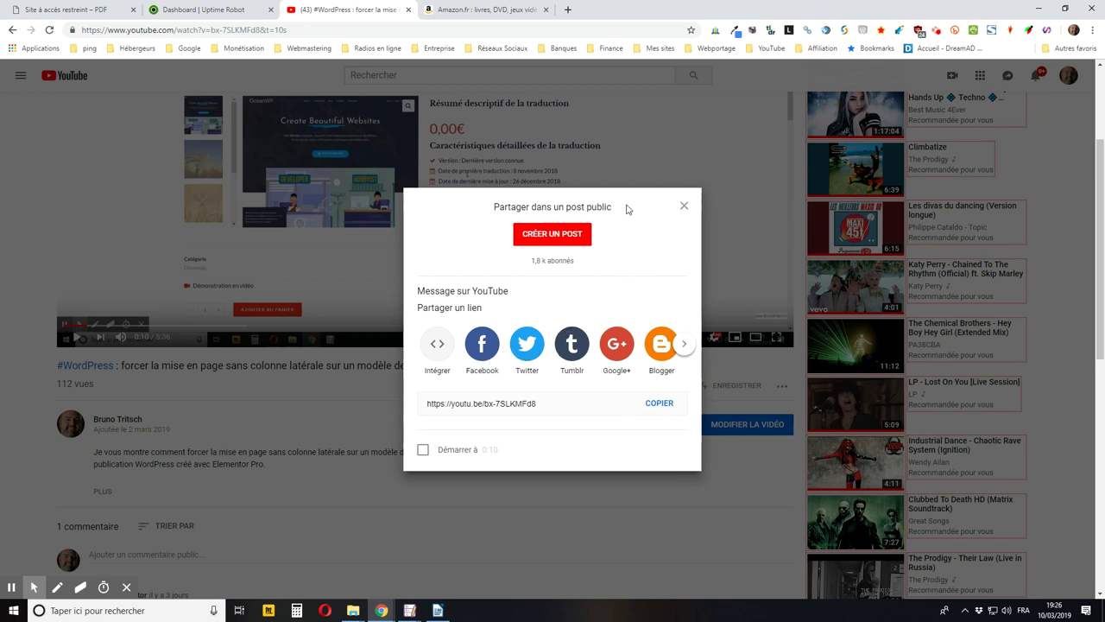
click(684, 206)
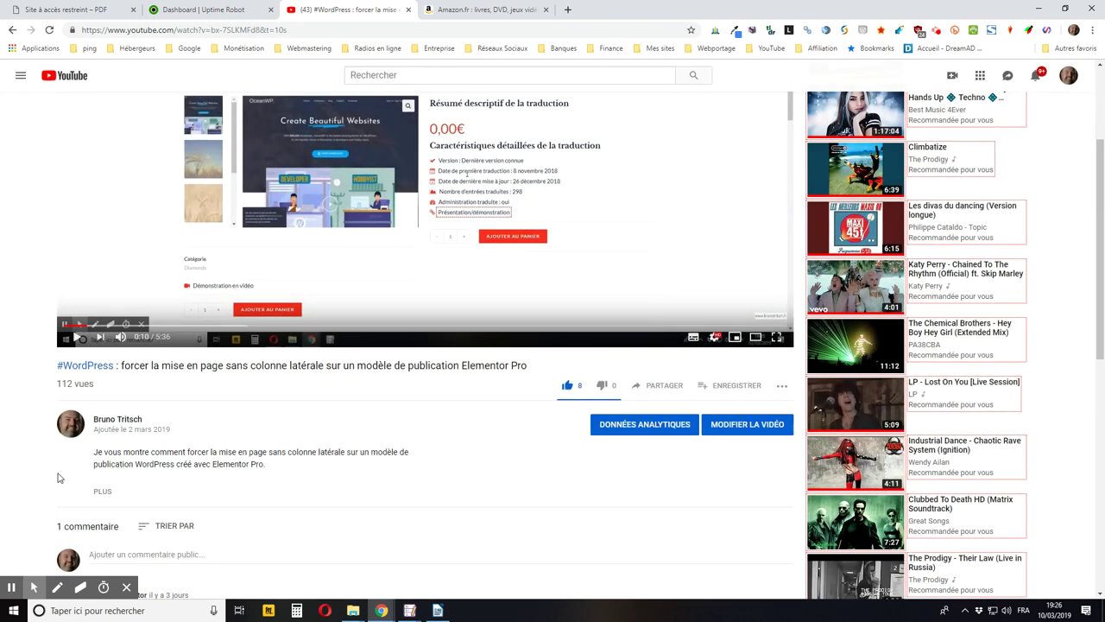
Expand the video's full description and review its WordPress training, theme, extension and hosting links
scroll(62, 462, down, 2)
click(101, 378)
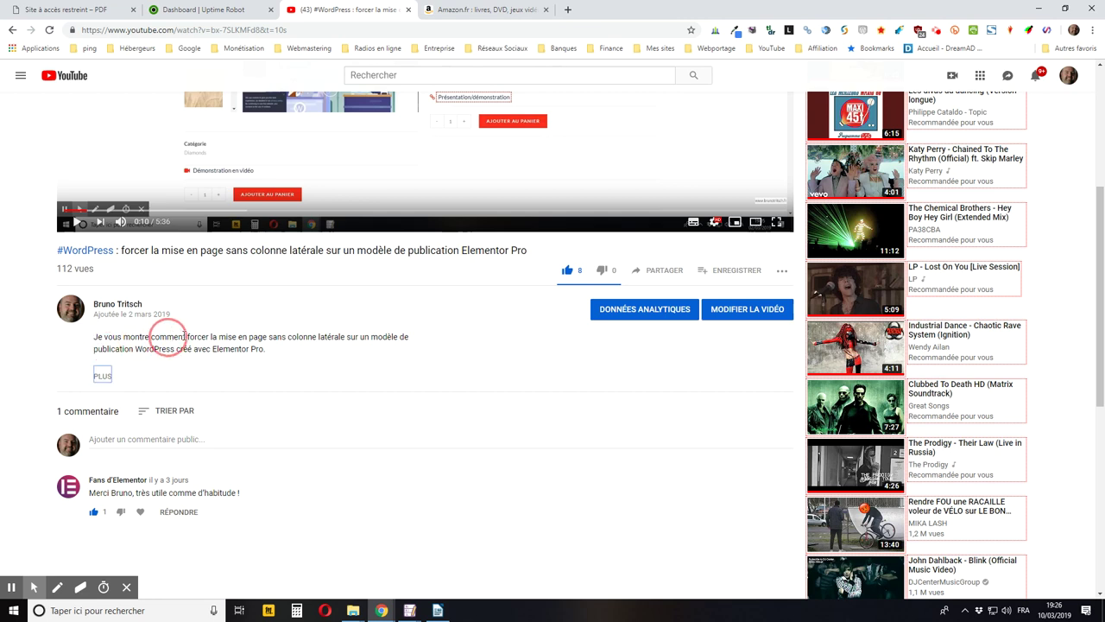
click(97, 377)
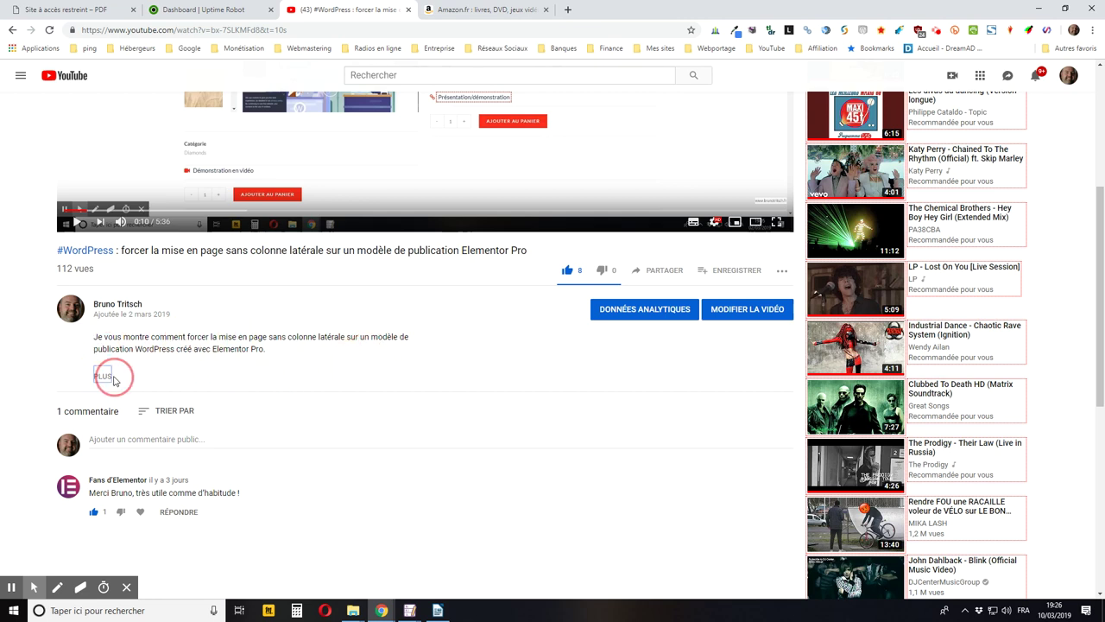
click(97, 377)
scroll(135, 394, down, 4)
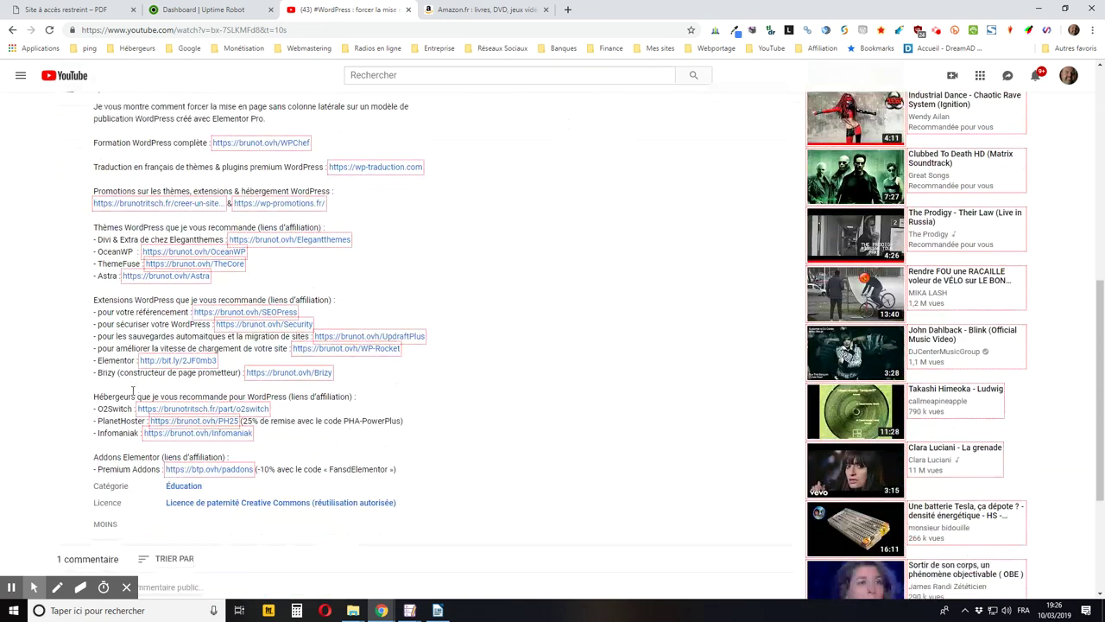
scroll(153, 357, up, 3)
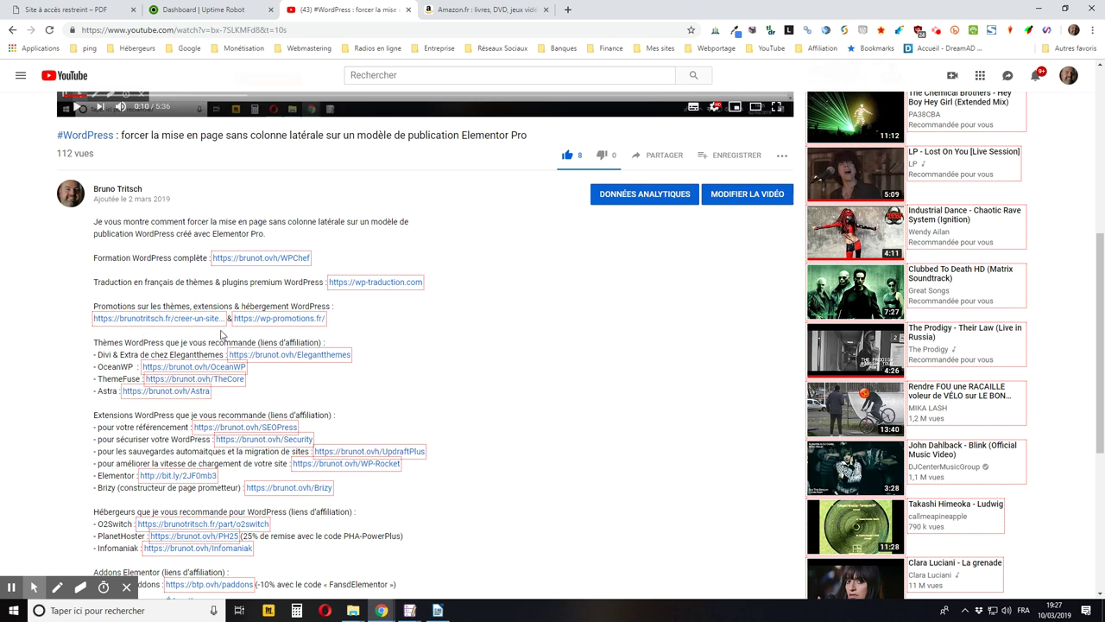
Open the O2Switch link among the recommended hosts in the description and look over the hosting offer
scroll(229, 357, down, 1)
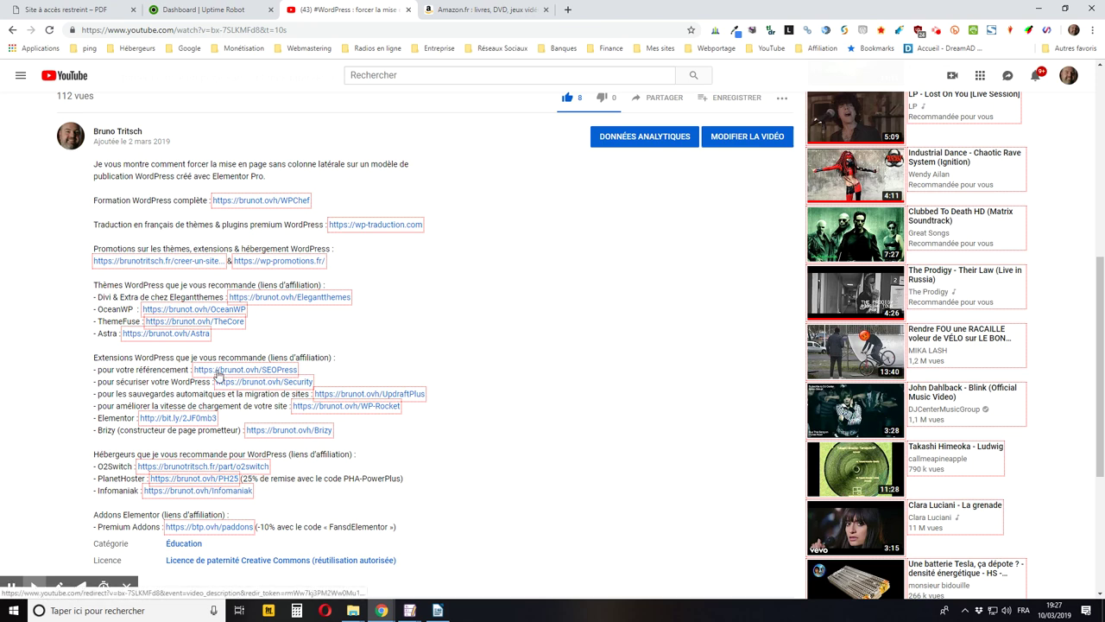
scroll(221, 477, down, 2)
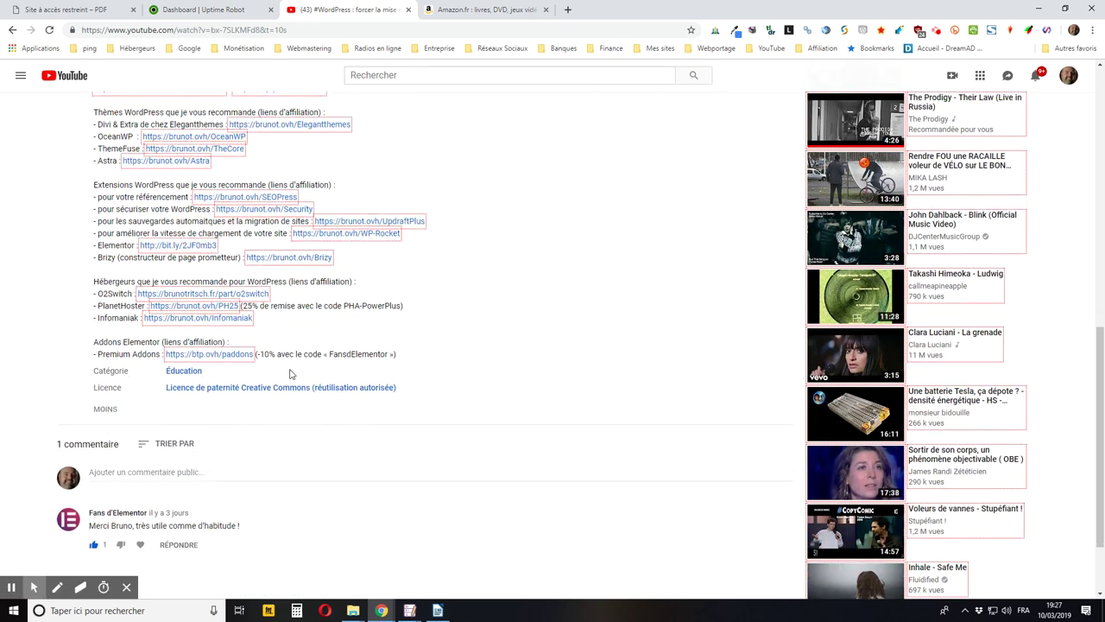
click(241, 295)
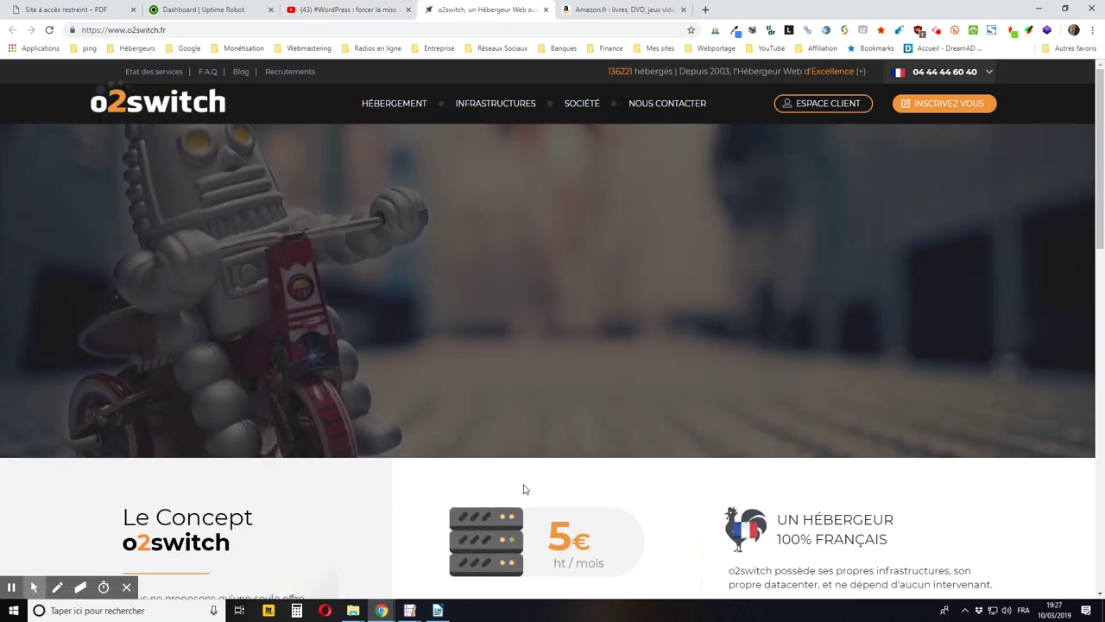
scroll(523, 489, down, 2)
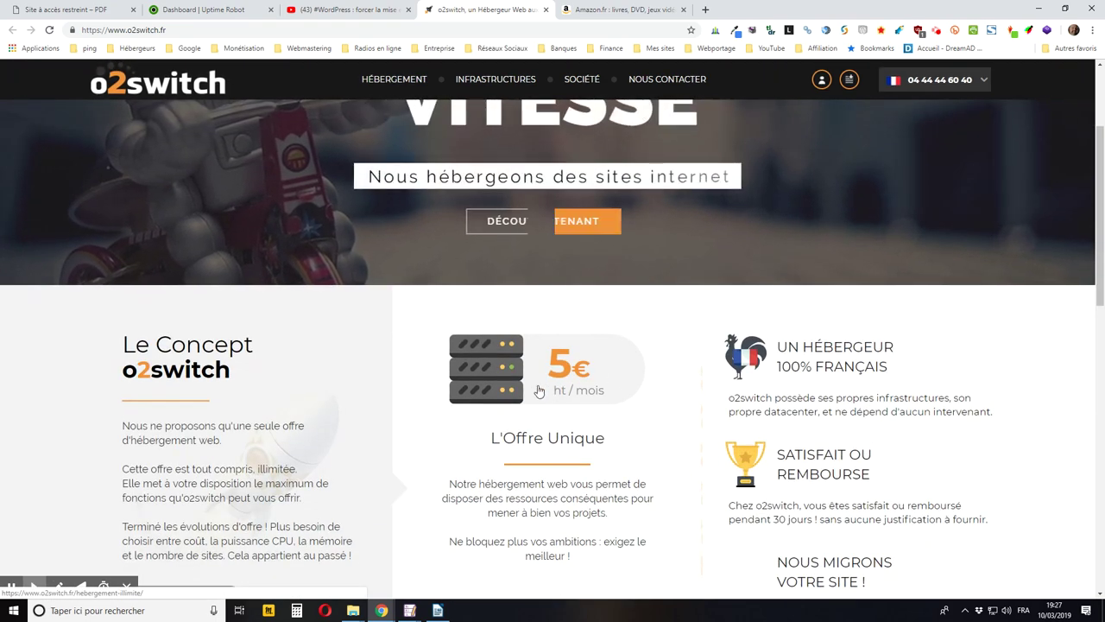